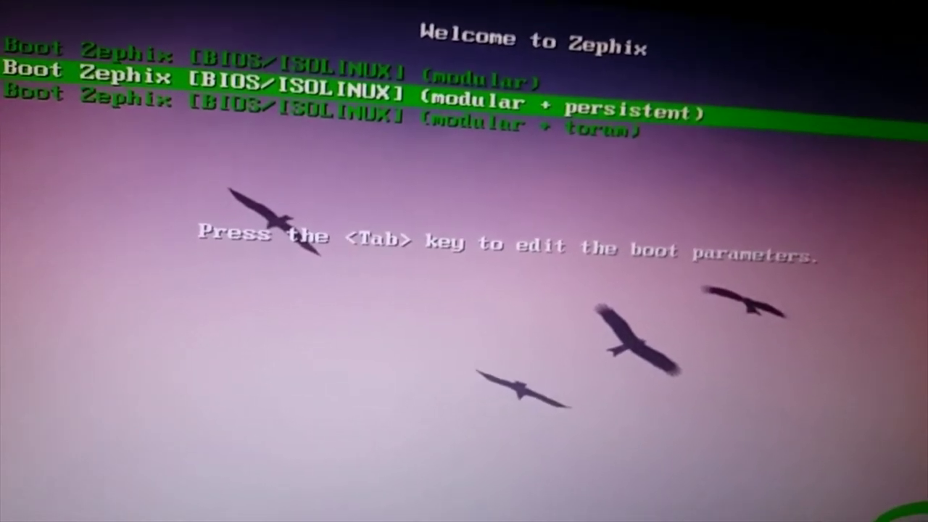
# Boot the 'Boot Zephix (modular)' entry and log in to LXQt with the account password.
pyautogui.press('Down')
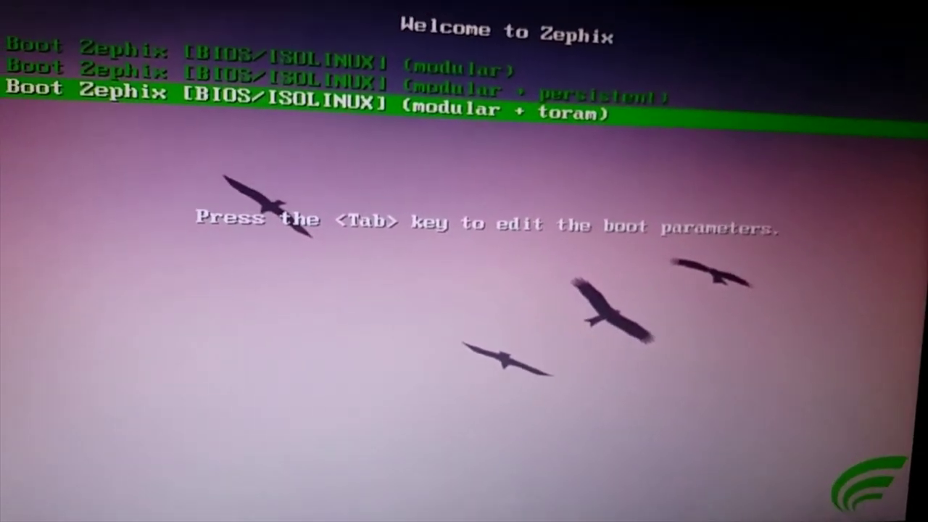
pyautogui.press('Up')
pyautogui.press('Up')
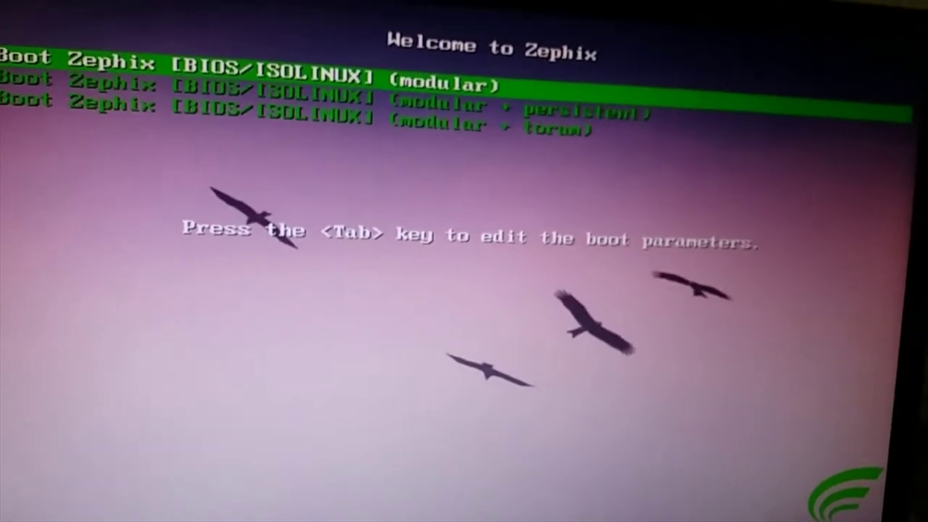
pyautogui.press('Return')
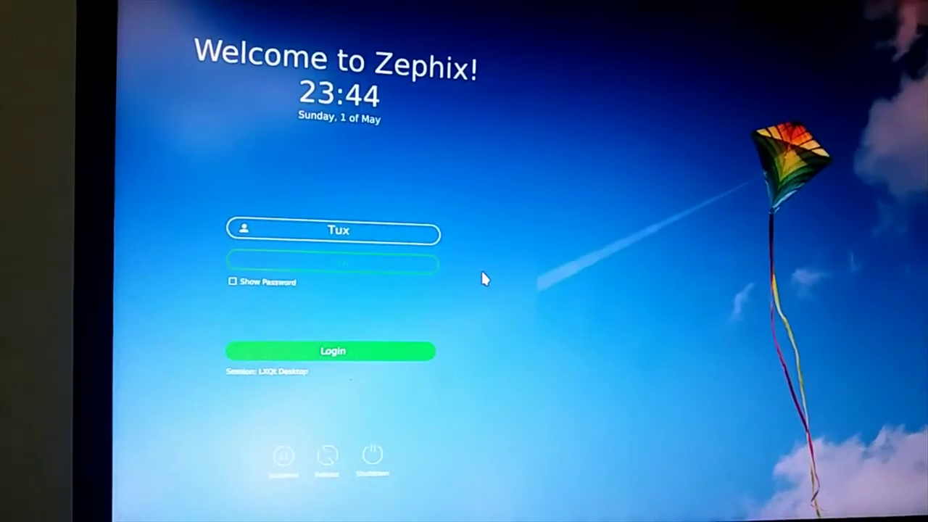
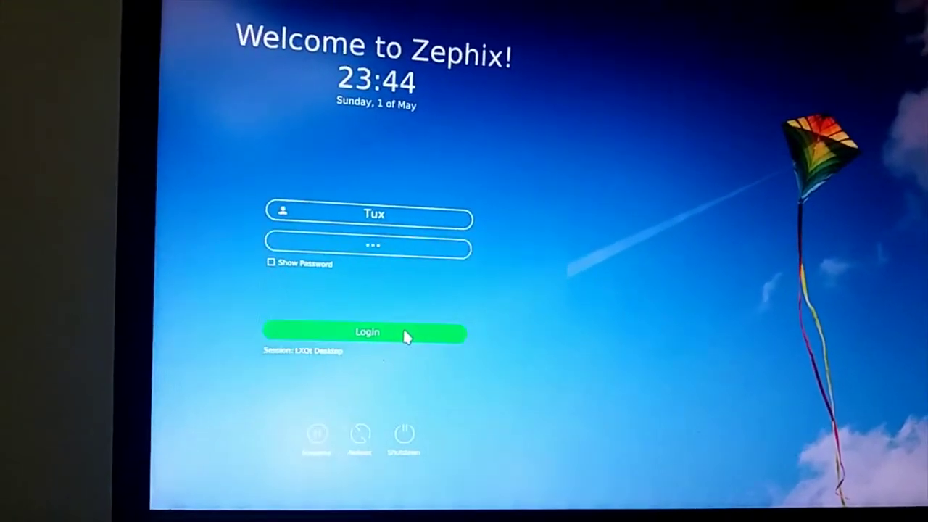
pyautogui.click(403, 335)
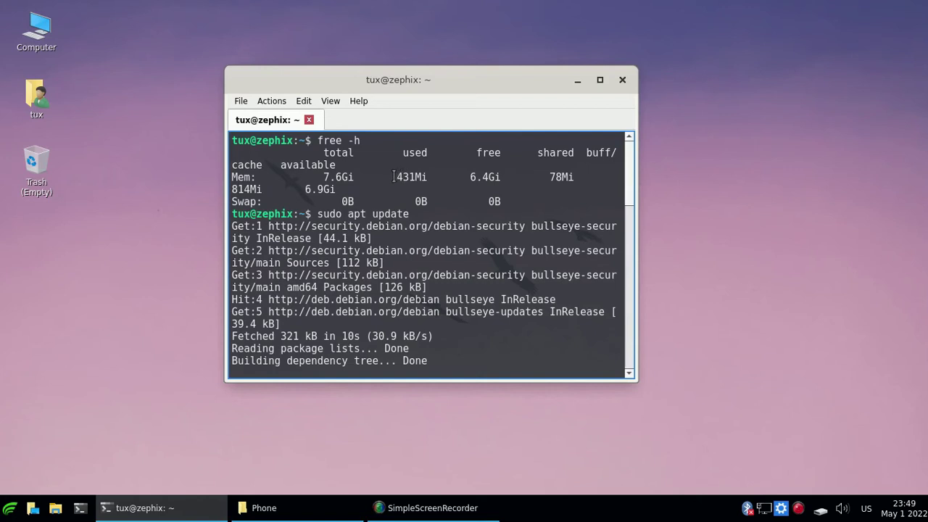
# Confirm the apt install of simplescreenrecorder by answering y.
pyautogui.moveTo(394, 177); pyautogui.dragTo(431, 178)
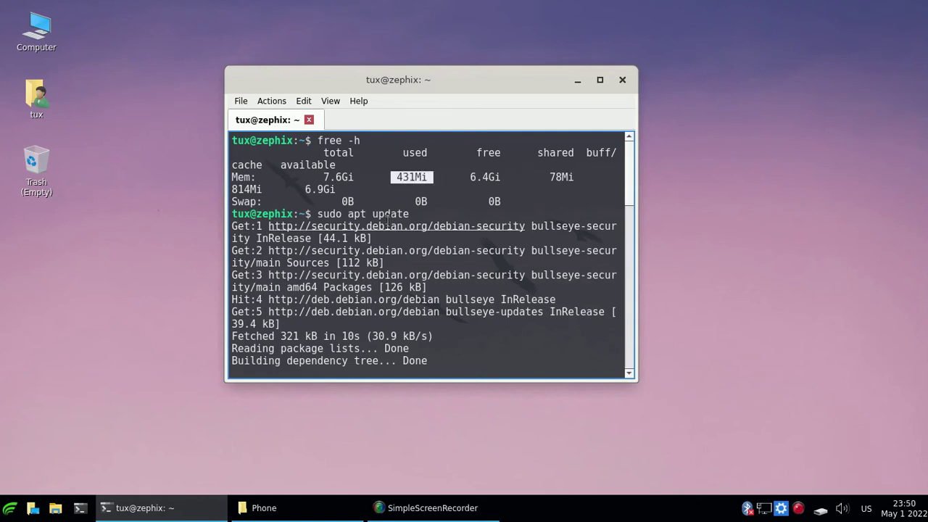
pyautogui.moveTo(410, 214); pyautogui.dragTo(322, 214)
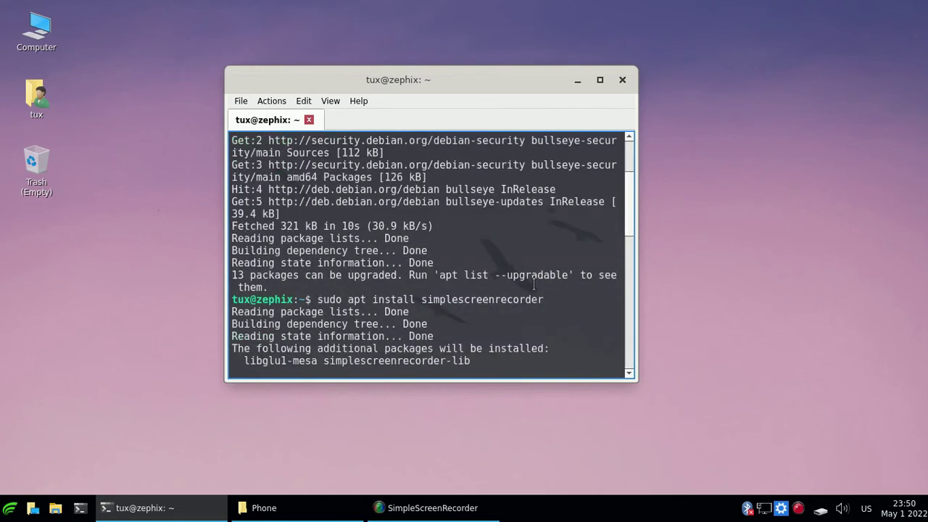
pyautogui.moveTo(551, 300); pyautogui.dragTo(331, 300)
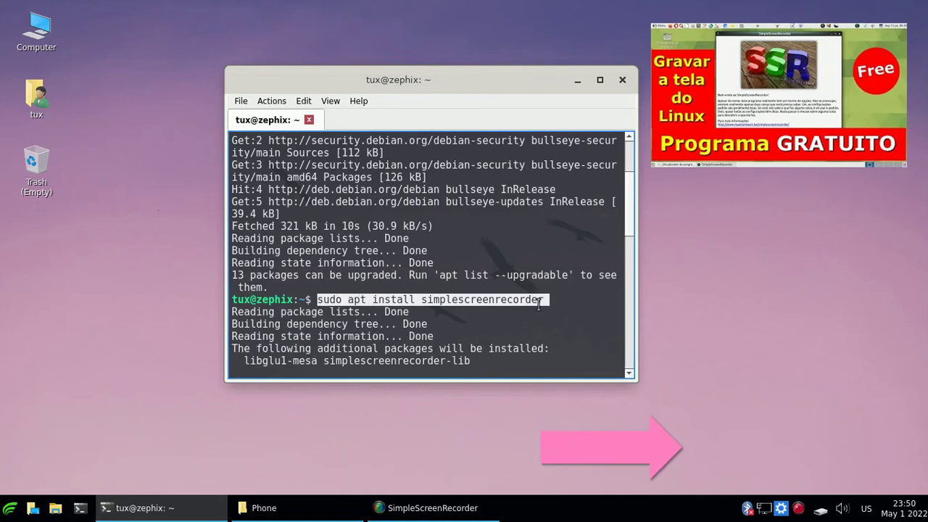
pyautogui.write('y')
pyautogui.press('Return')
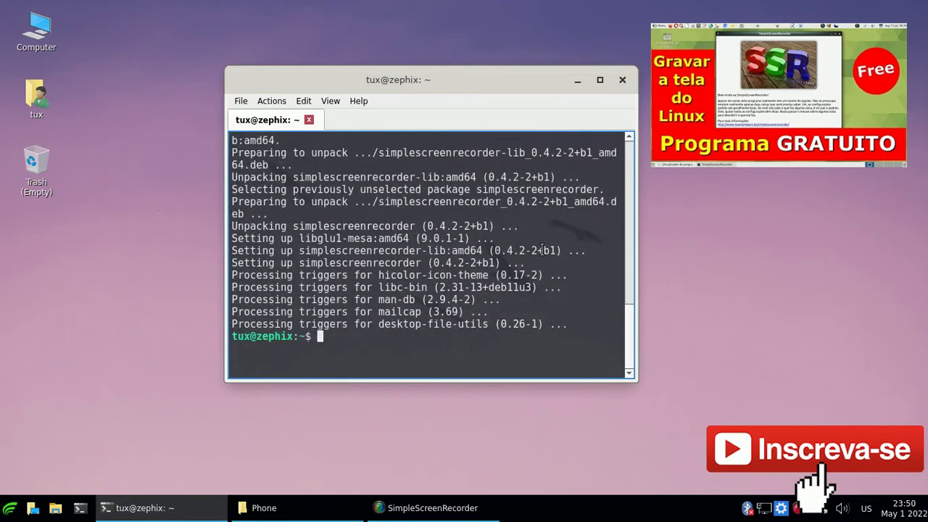
# Minimize SimpleScreenRecorder and close the QTerminal window.
pyautogui.click(447, 510)
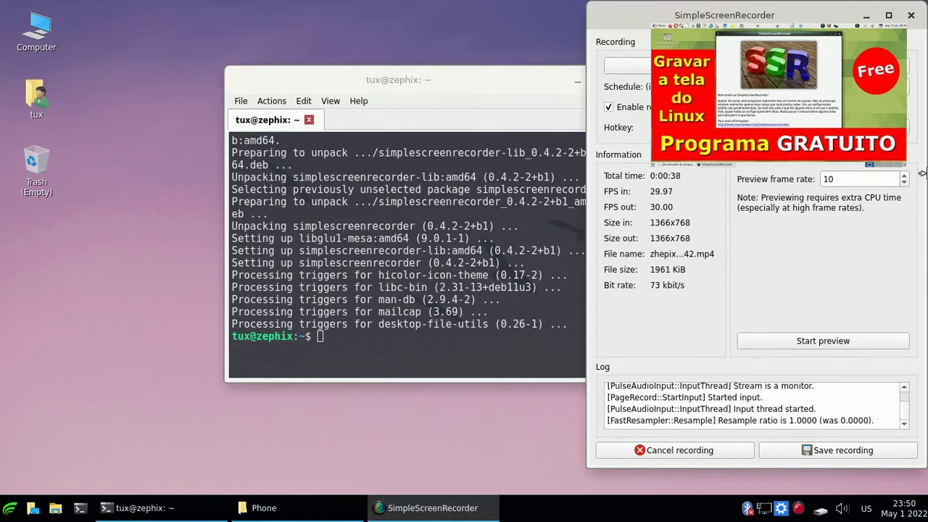
pyautogui.click(866, 16)
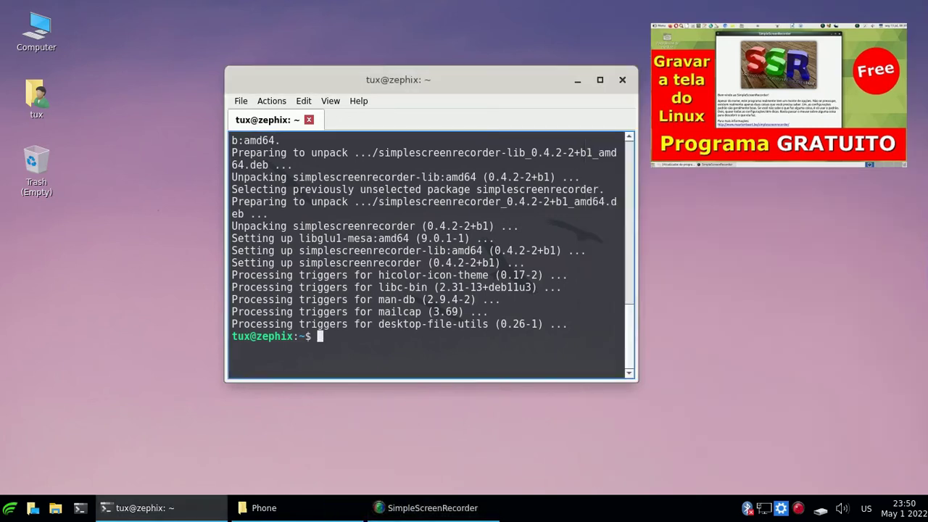
pyautogui.click(622, 80)
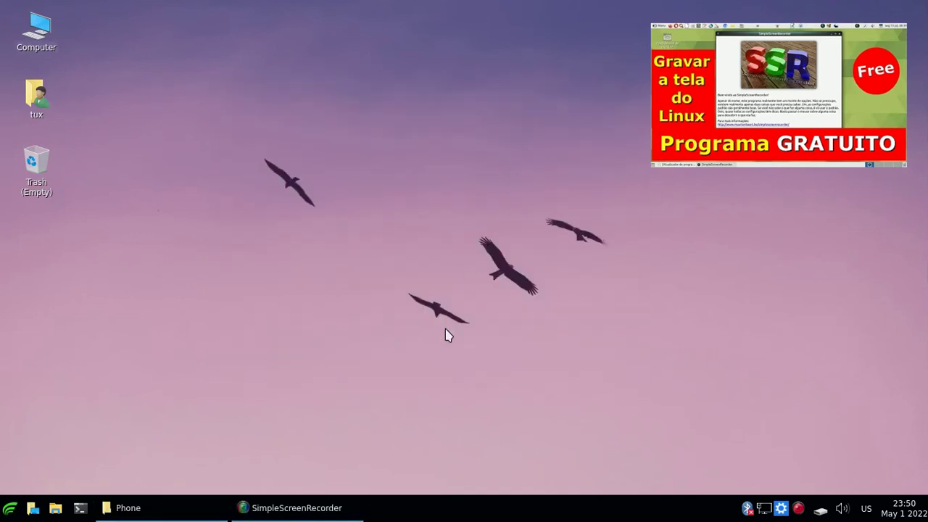
# Try mounting the Western Digital 1 TB drive, dismiss the authorization errors, and maximize the Phone window.
pyautogui.click(164, 506)
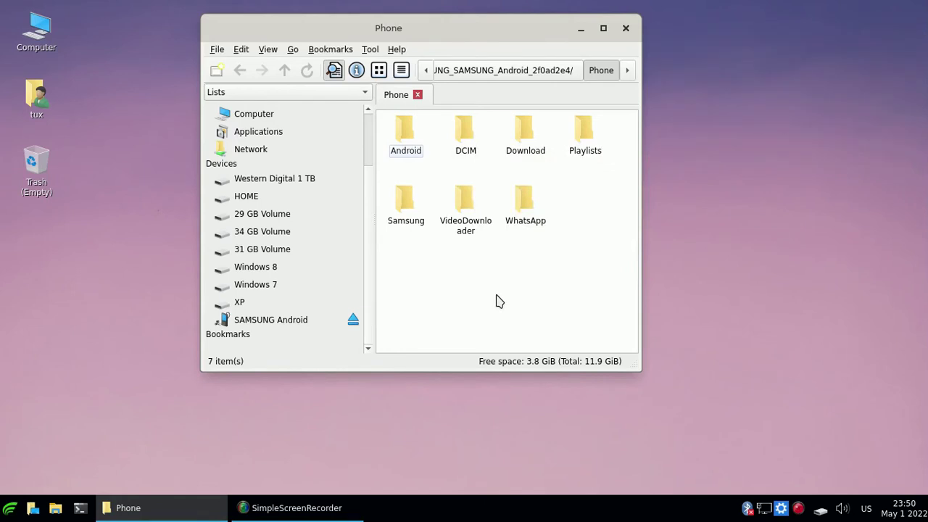
pyautogui.click(294, 193)
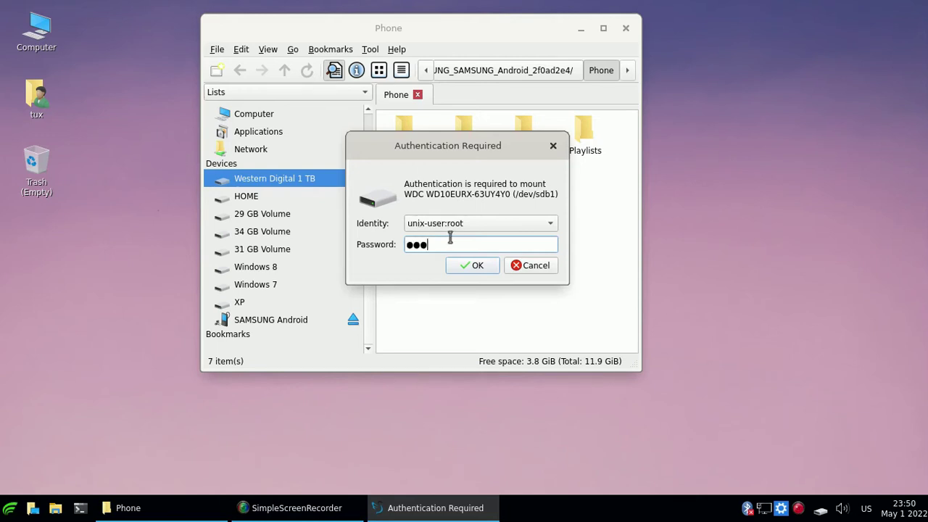
pyautogui.click(473, 270)
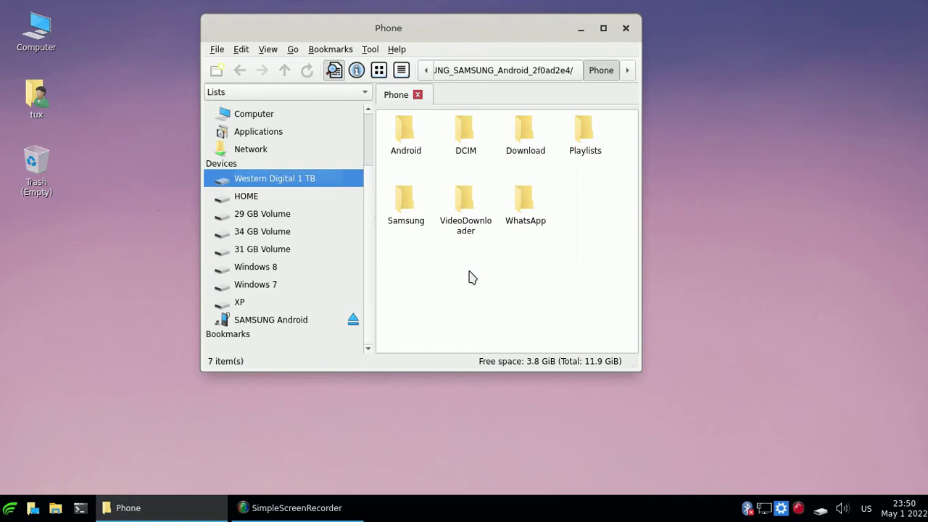
pyautogui.click(517, 243)
pyautogui.click(538, 237)
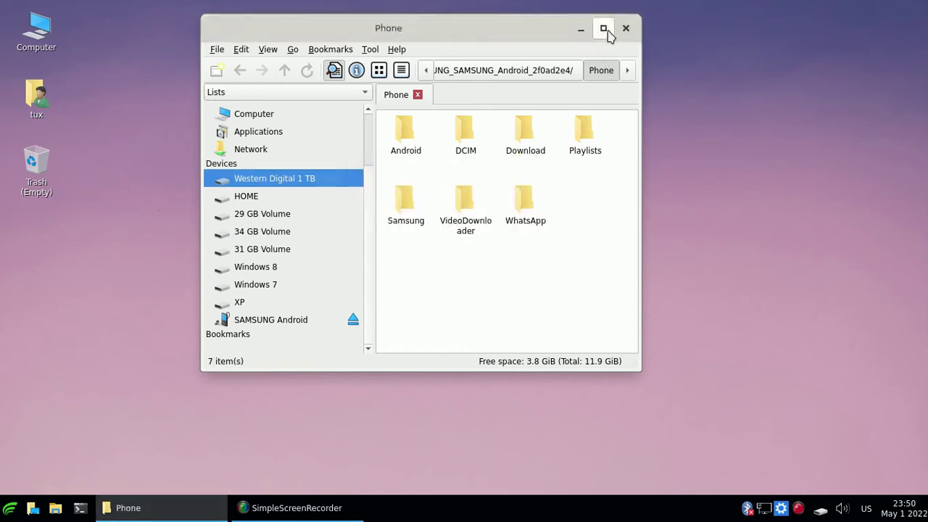
pyautogui.click(603, 28)
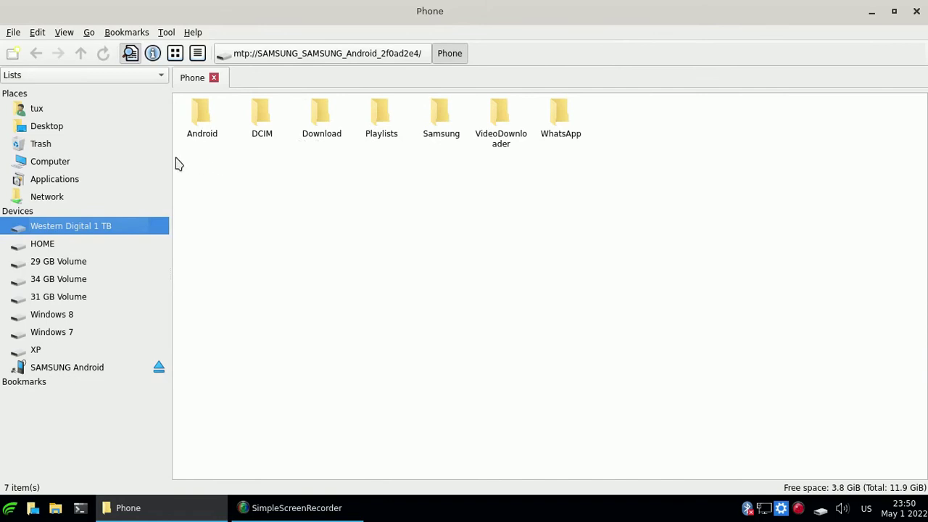
# Widen the side pane and browse the tux home, Desktop, Trash and Computer locations.
pyautogui.moveTo(171, 163); pyautogui.dragTo(203, 162)
pyautogui.click(24, 113)
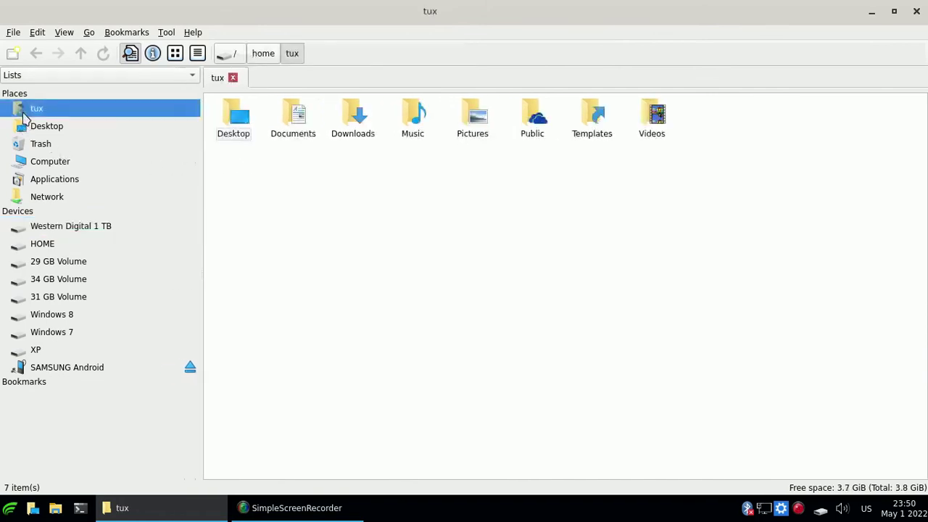
pyautogui.click(45, 127)
pyautogui.click(45, 143)
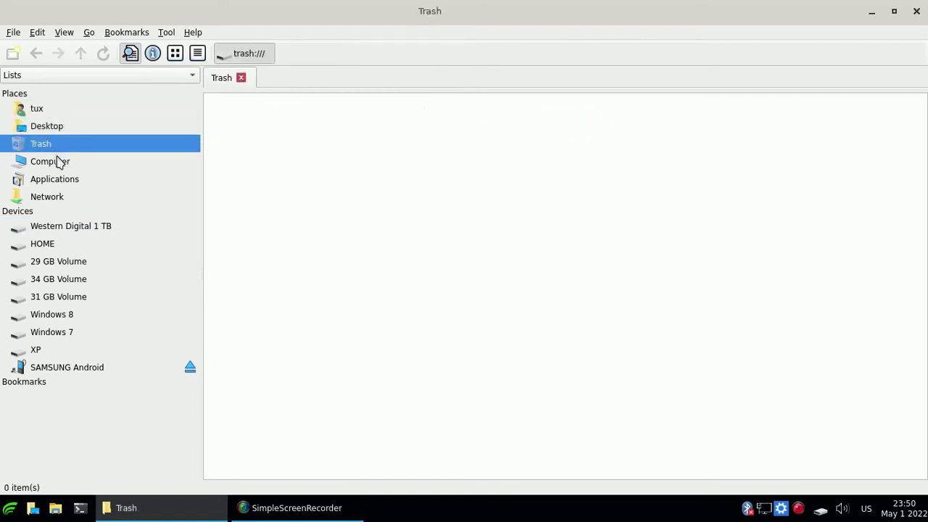
pyautogui.click(69, 165)
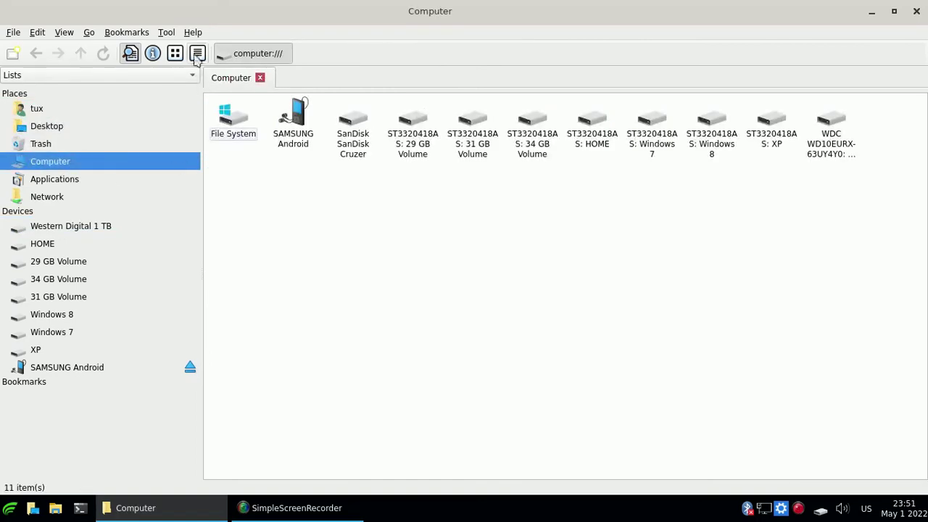
# View the file manager's About information from Help, then open the SAMSUNG Android device.
pyautogui.click(193, 31)
pyautogui.click(203, 62)
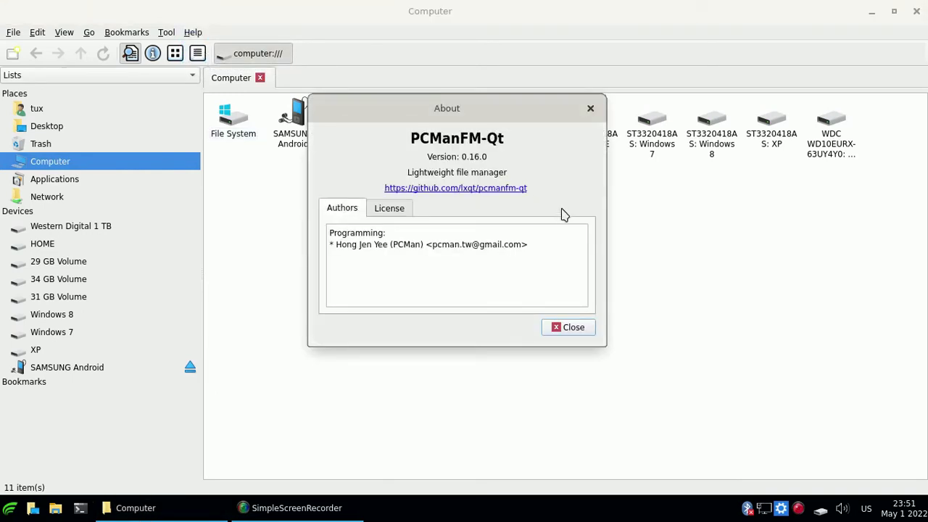
pyautogui.click(573, 327)
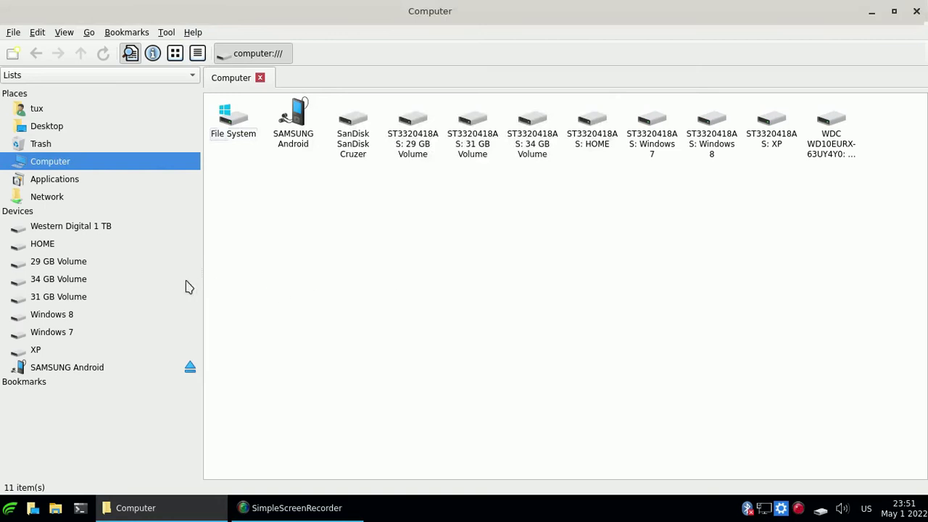
pyautogui.click(92, 370)
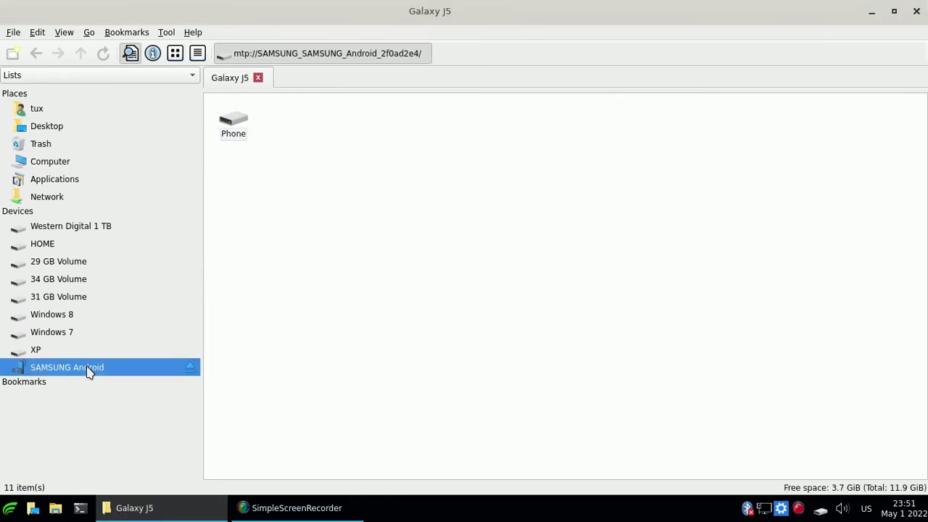
# Open the phone's Phone storage and browse into DCIM/OpenCamera.
pyautogui.doubleClick(237, 135)
pyautogui.doubleClick(309, 125)
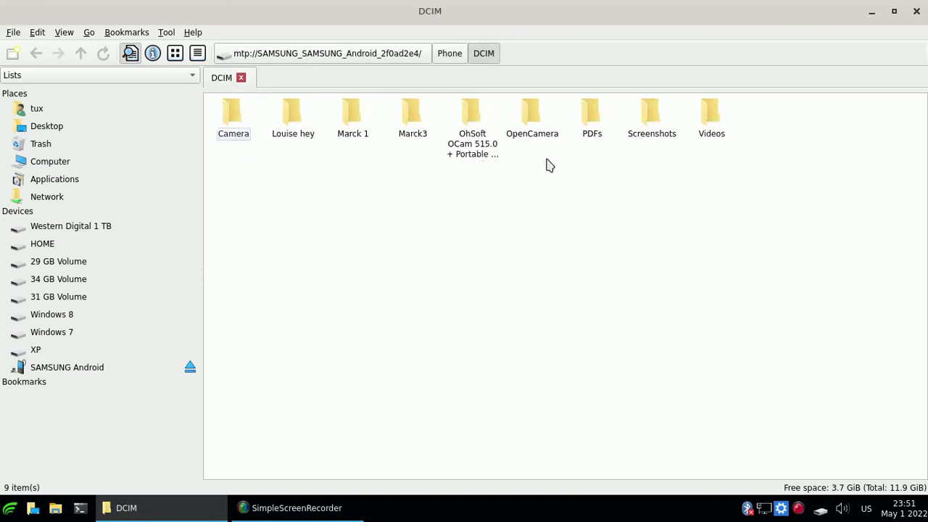
pyautogui.doubleClick(534, 123)
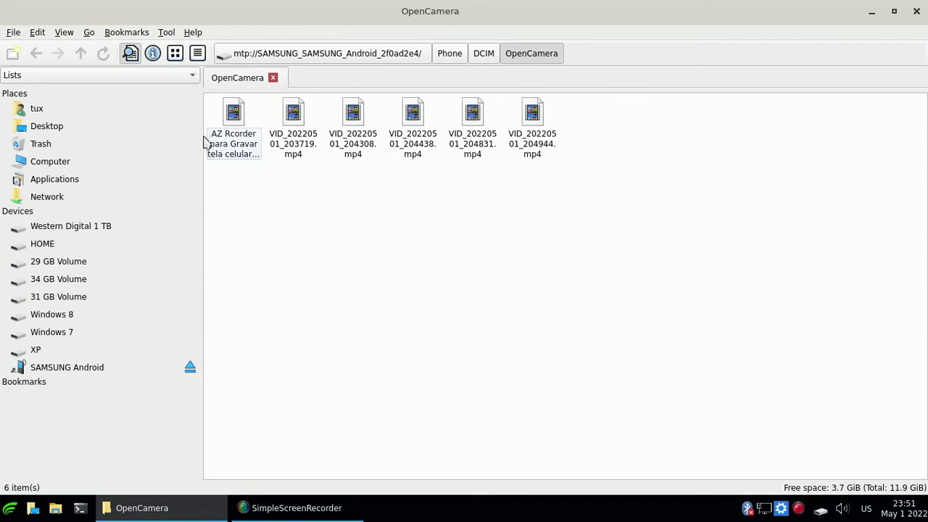
# Play the AZ Rcorder video in mpv Media Player, close it, and minimize the folder window.
pyautogui.rightClick(227, 132)
pyautogui.moveTo(258, 163)
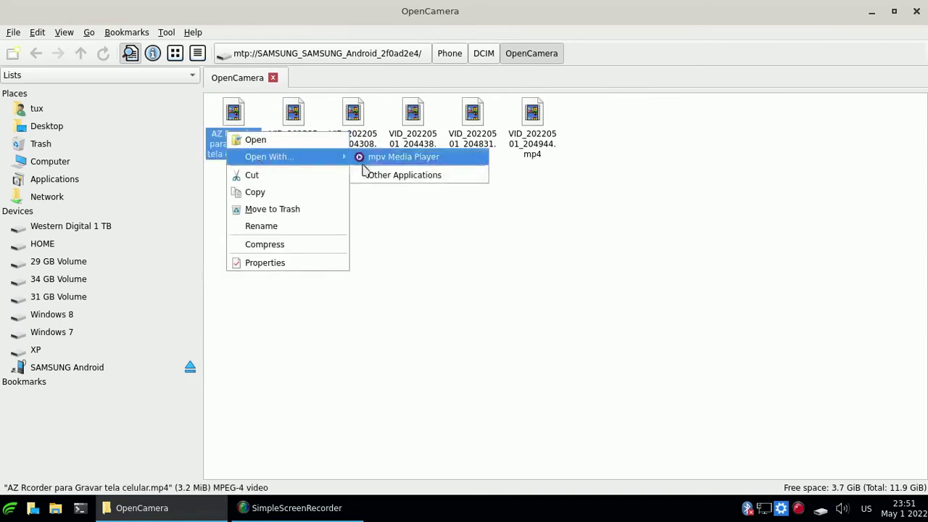
pyautogui.click(412, 163)
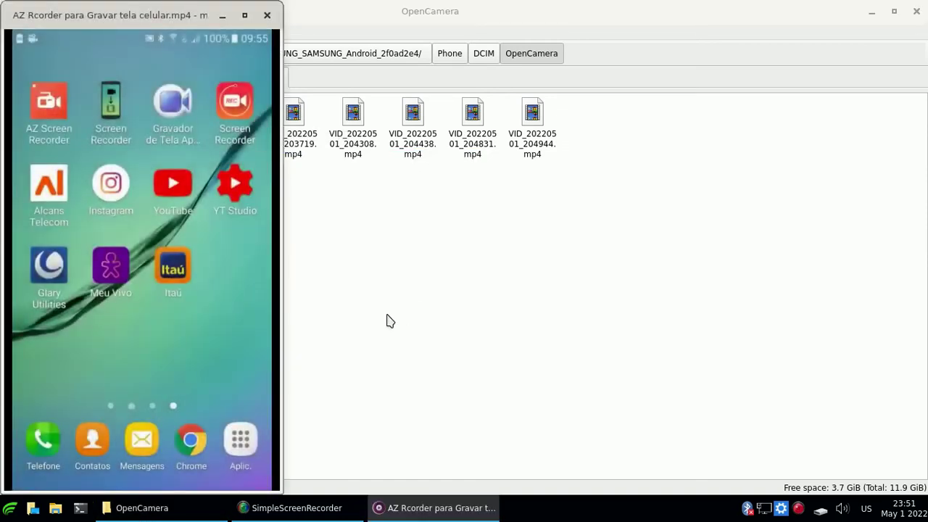
pyautogui.click(268, 15)
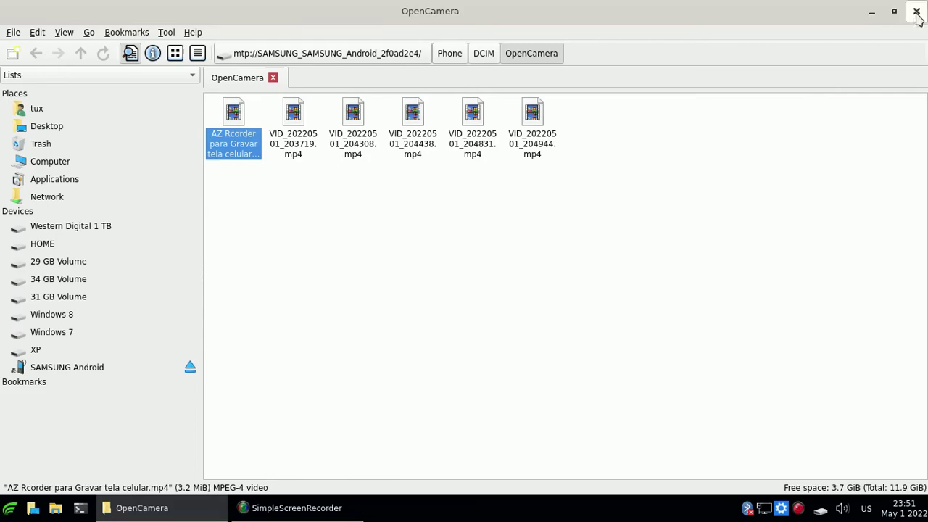
pyautogui.click(872, 13)
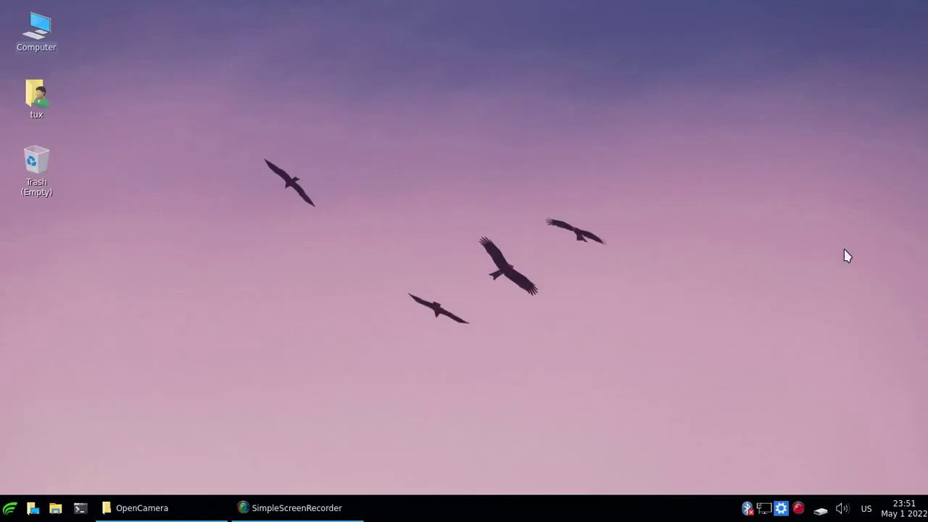
# Cycle the keyboard layout indicator from US through MT and GR to GB.
pyautogui.click(899, 513)
pyautogui.click(898, 515)
pyautogui.click(868, 510)
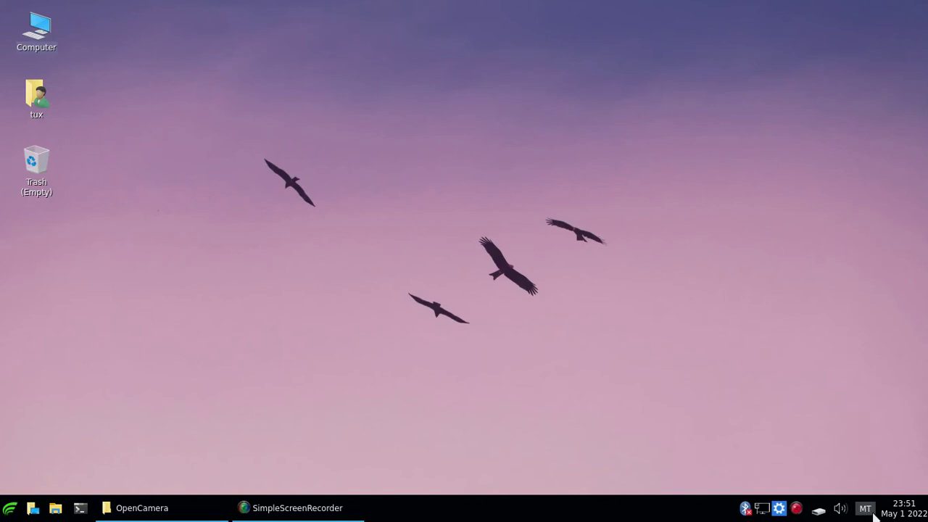
pyautogui.click(873, 512)
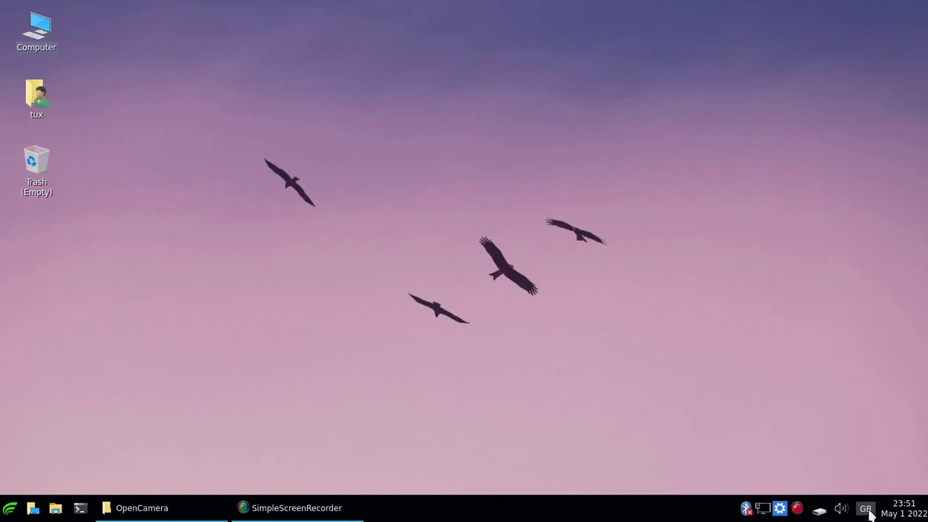
# Check the keyboard indicator's context menu, then open the volume mixer.
pyautogui.rightClick(872, 514)
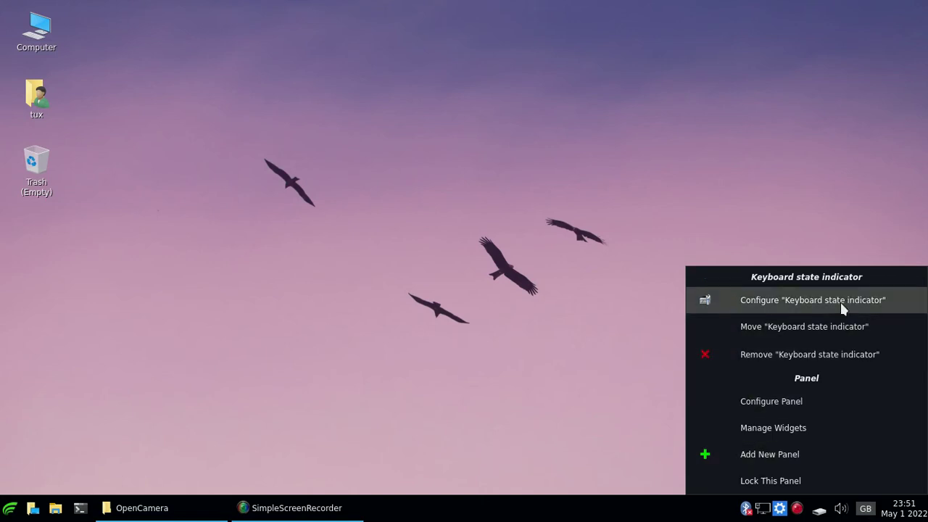
pyautogui.click(820, 155)
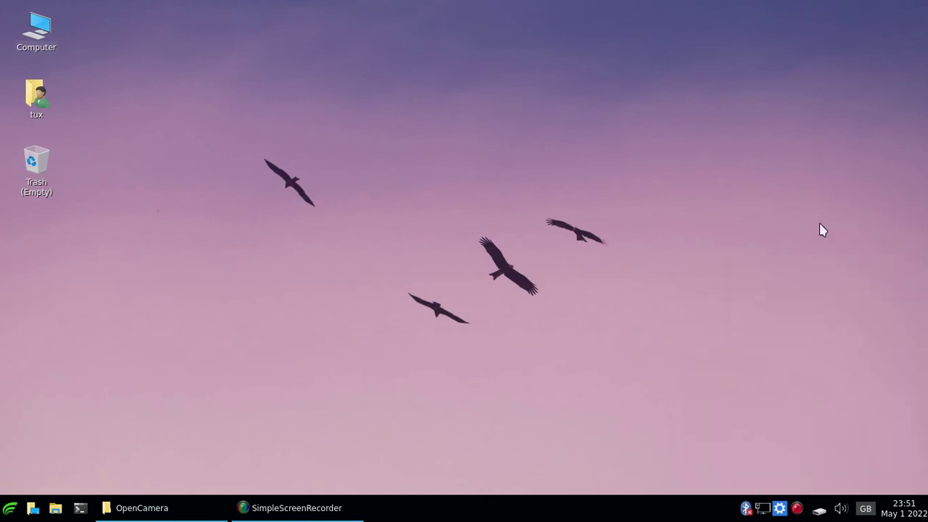
pyautogui.click(840, 512)
pyautogui.click(763, 508)
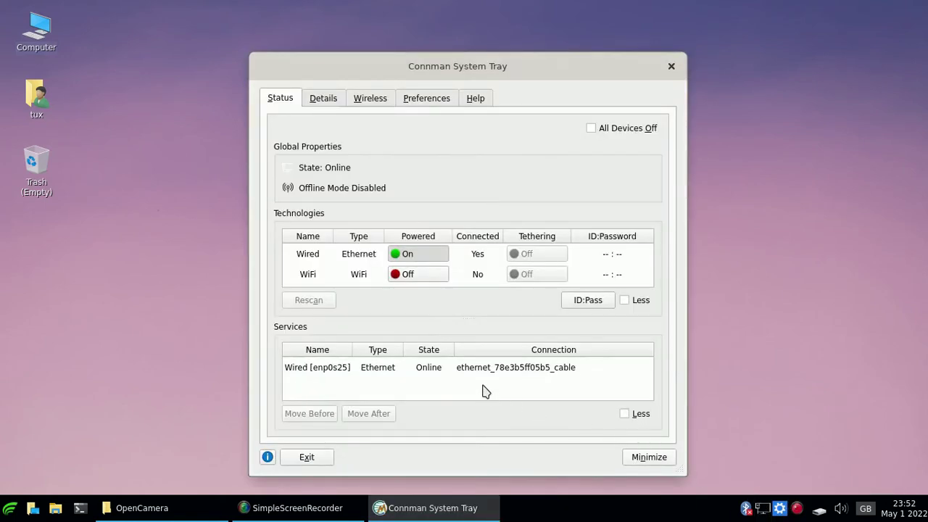
pyautogui.click(432, 280)
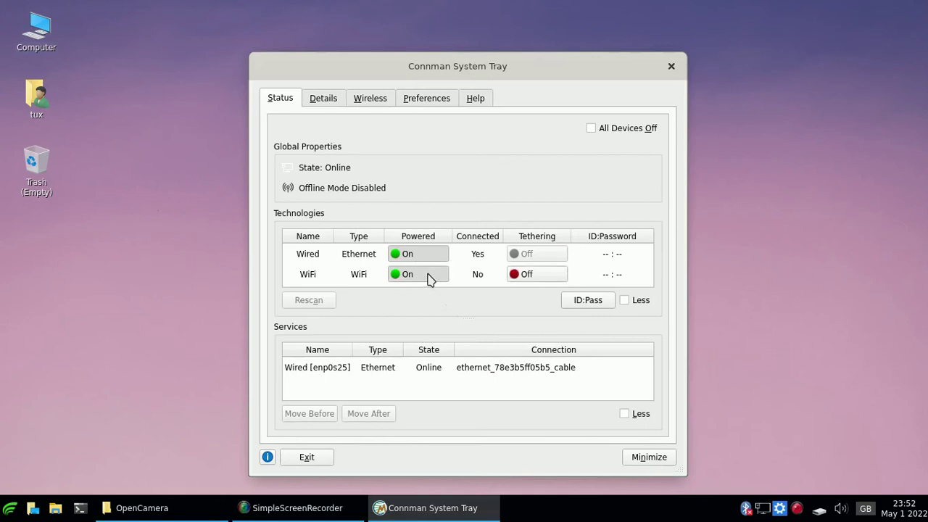
pyautogui.scroll(-2, 460, 373)
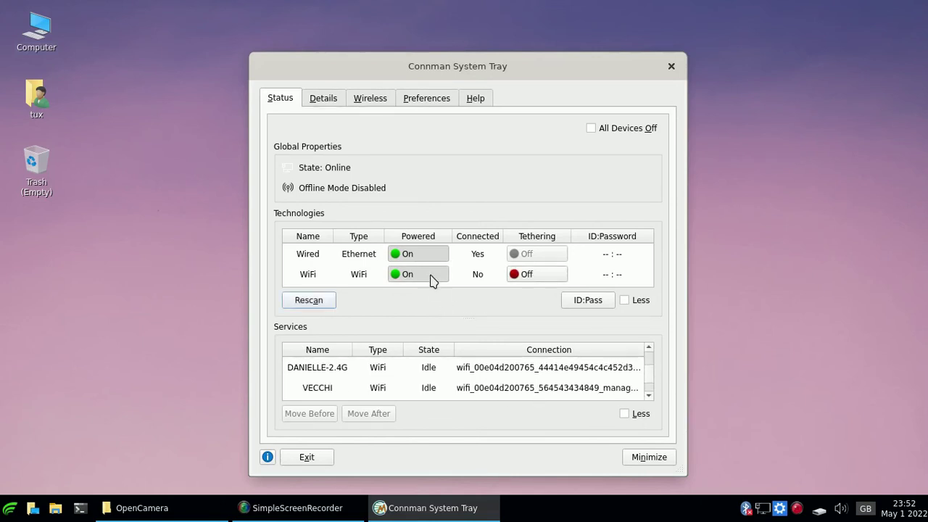
pyautogui.click(431, 278)
pyautogui.click(671, 66)
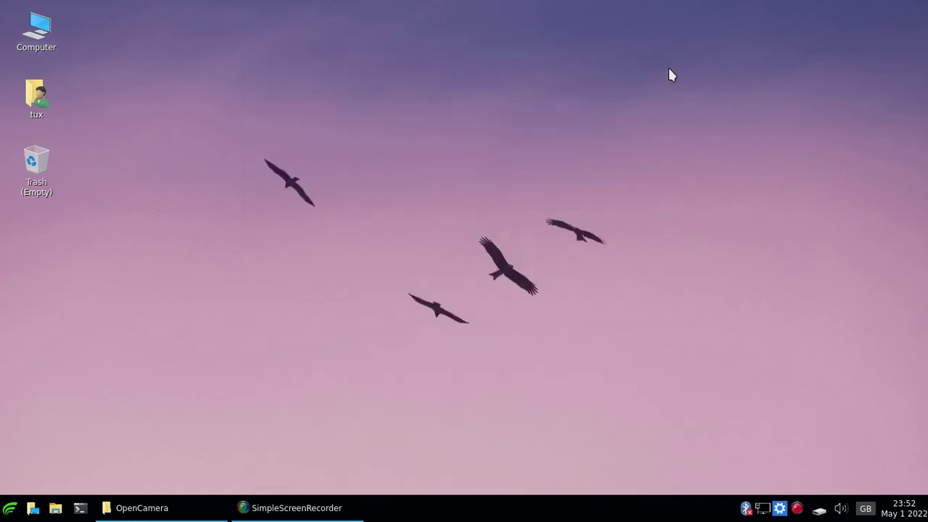
pyautogui.rightClick(382, 80)
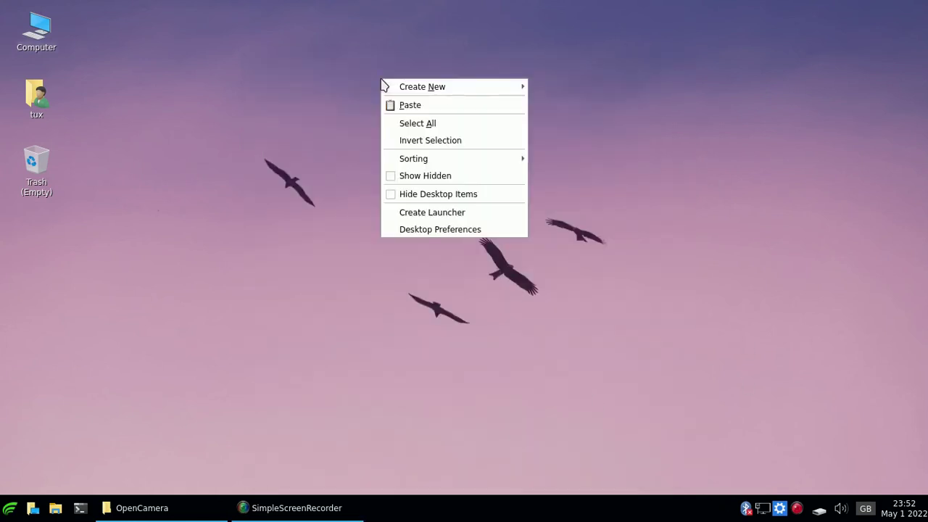
pyautogui.click(447, 230)
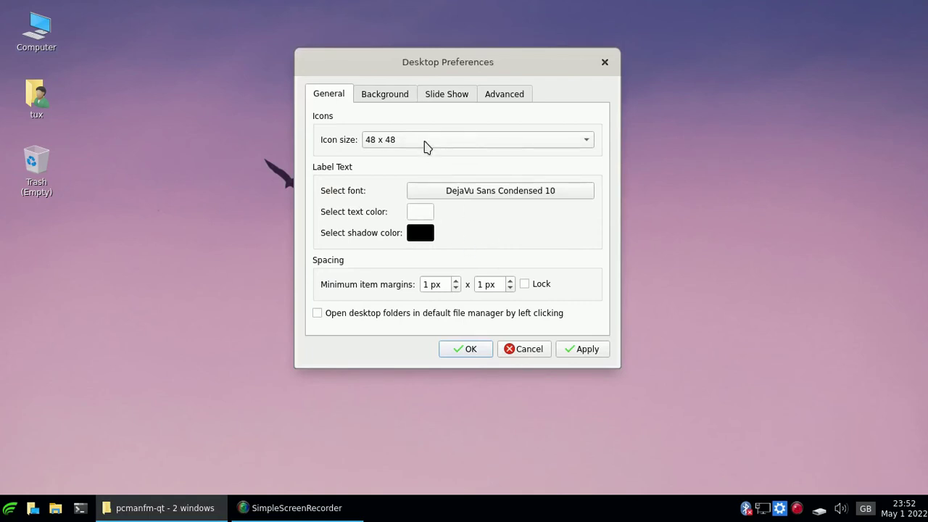
pyautogui.click(396, 99)
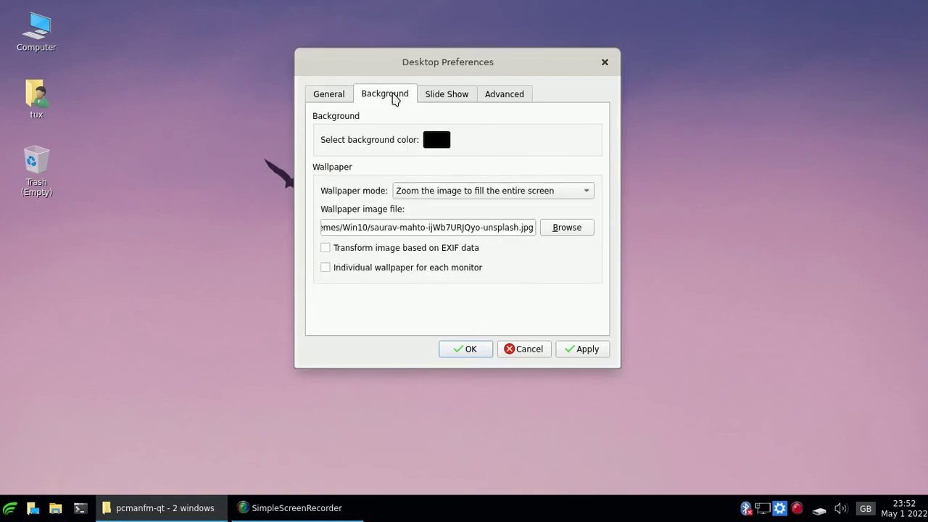
pyautogui.click(567, 228)
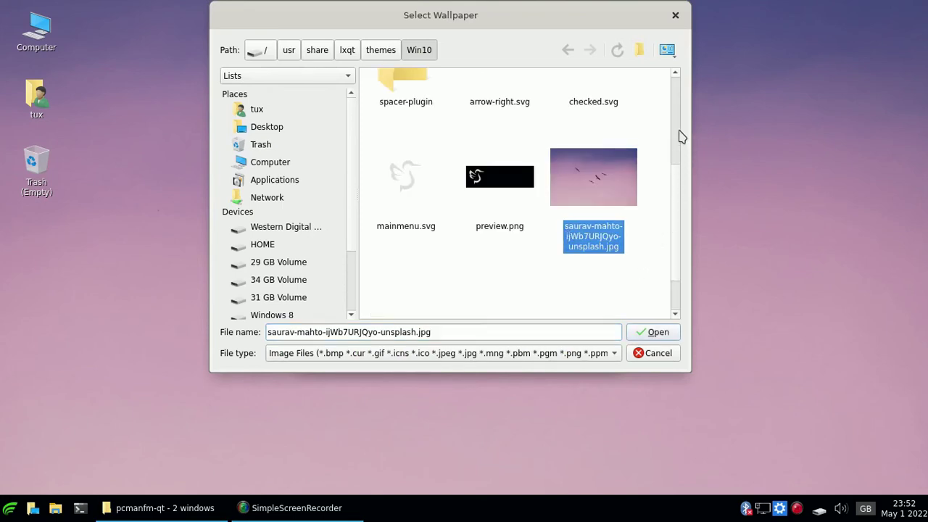
pyautogui.scroll(3, 678, 192)
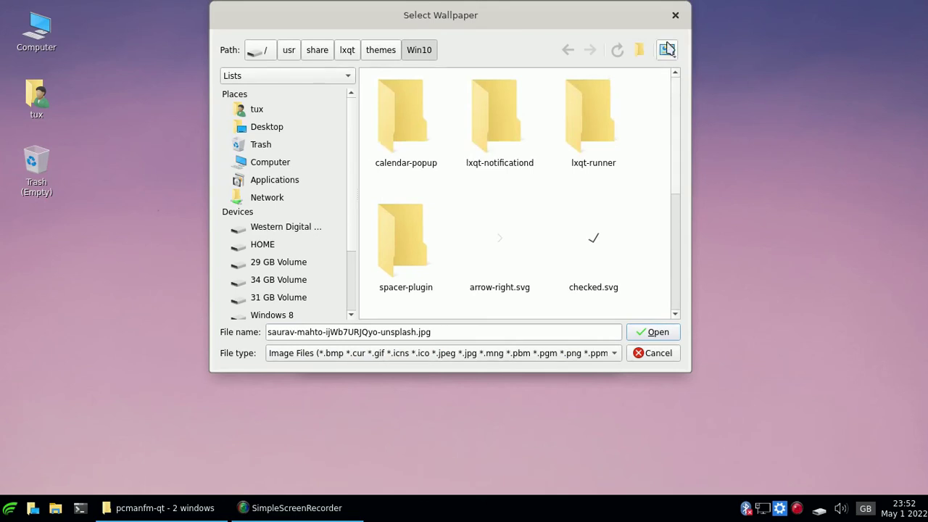
pyautogui.click(675, 17)
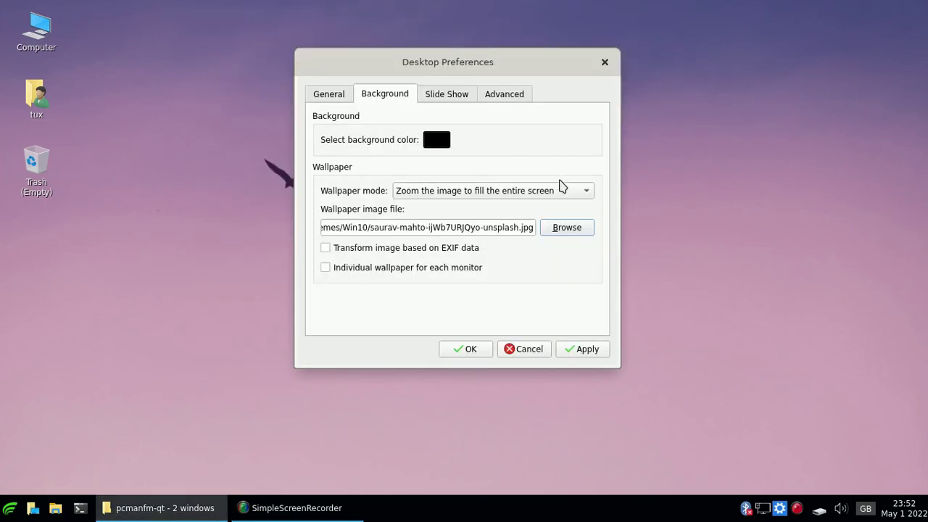
pyautogui.click(529, 350)
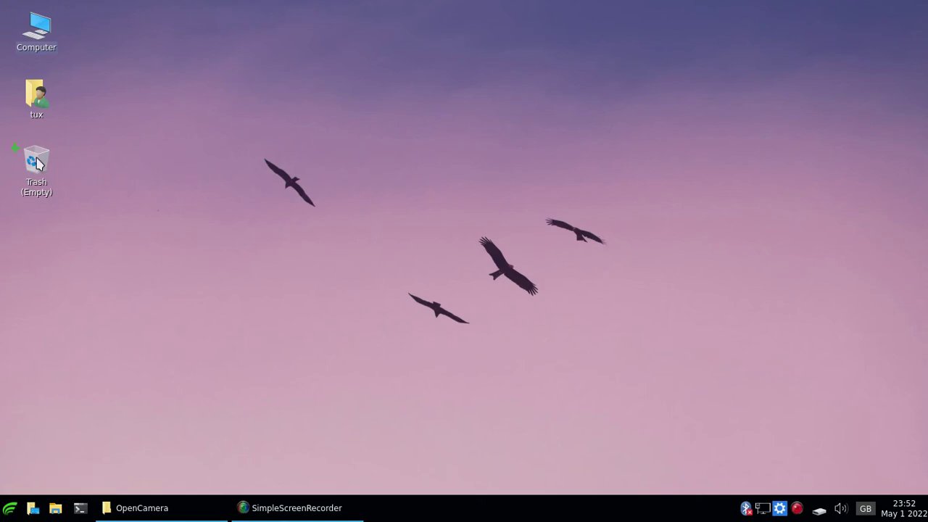
# Open and close the Computer and tux home folder windows from the desktop icons.
pyautogui.doubleClick(16, 13)
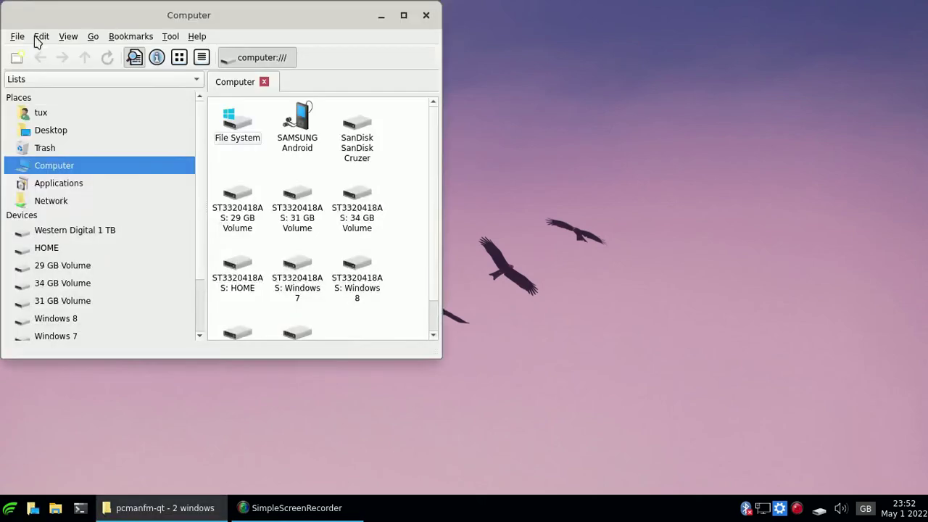
pyautogui.click(424, 15)
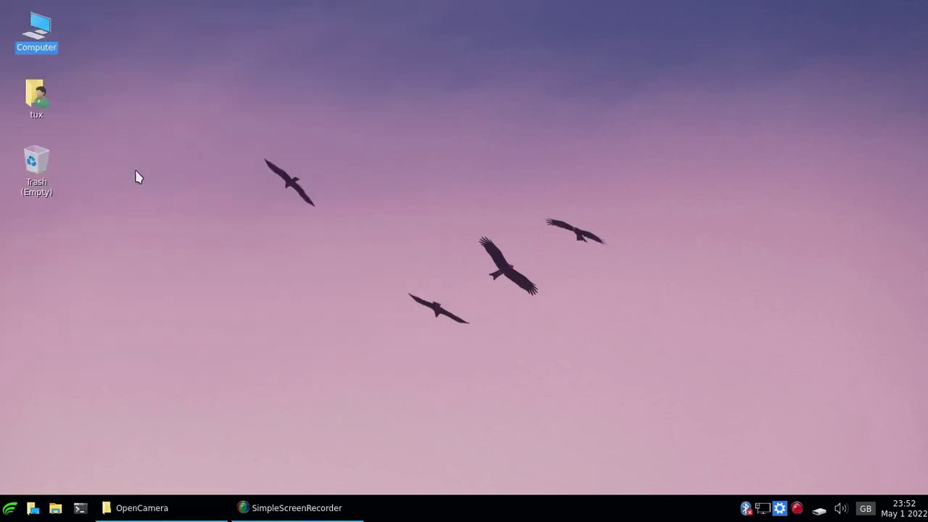
pyautogui.doubleClick(40, 99)
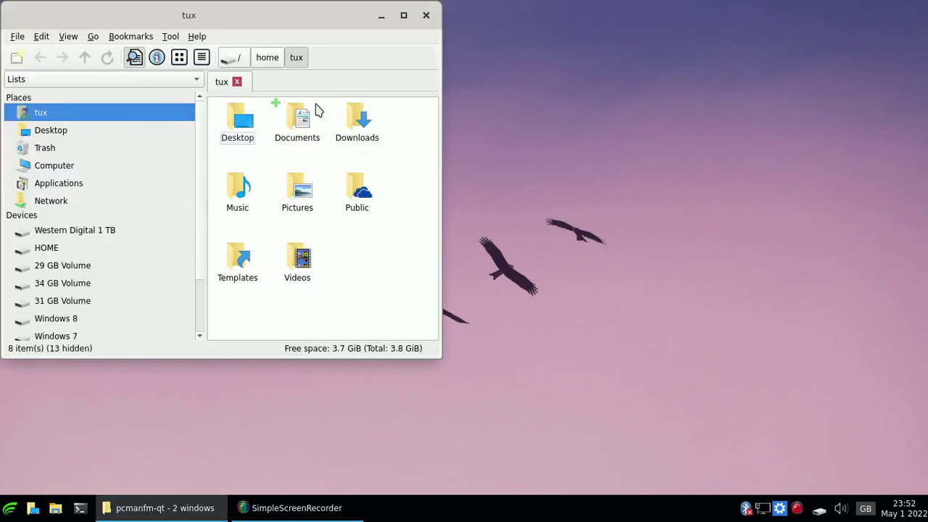
pyautogui.click(426, 15)
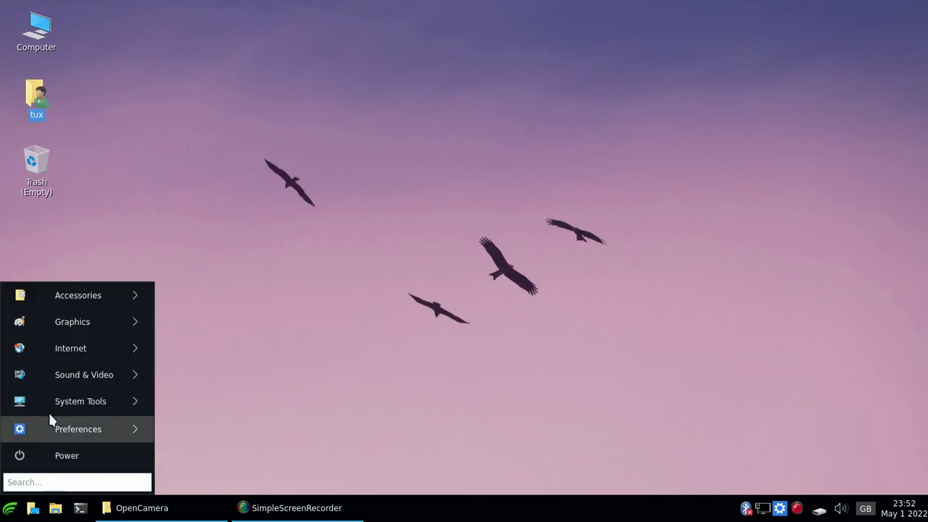
# Launch the Connman UI Setup network tool from the menu, then close it.
pyautogui.moveTo(86, 296)
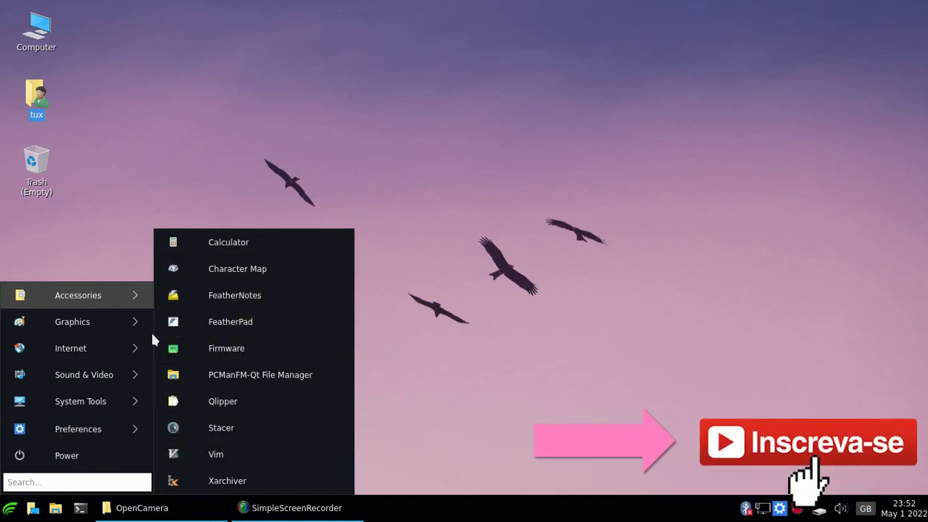
pyautogui.moveTo(124, 322)
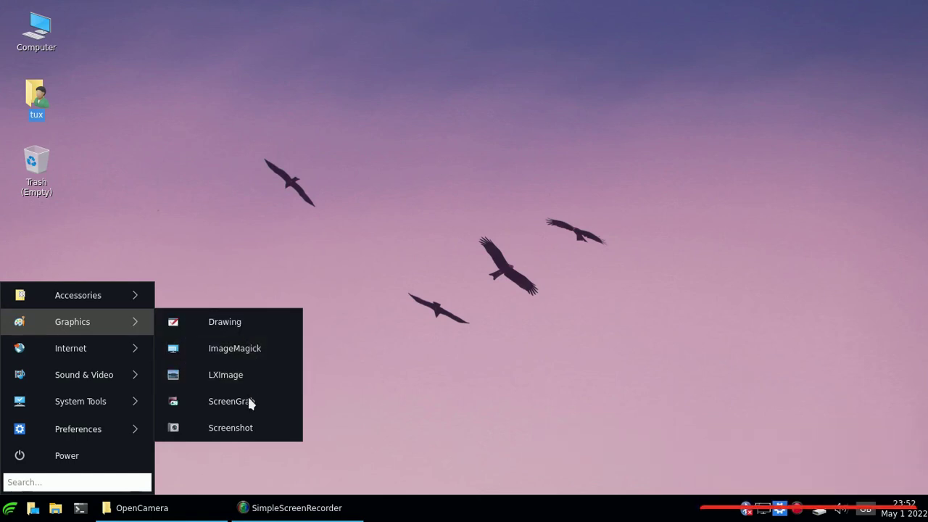
pyautogui.moveTo(122, 340)
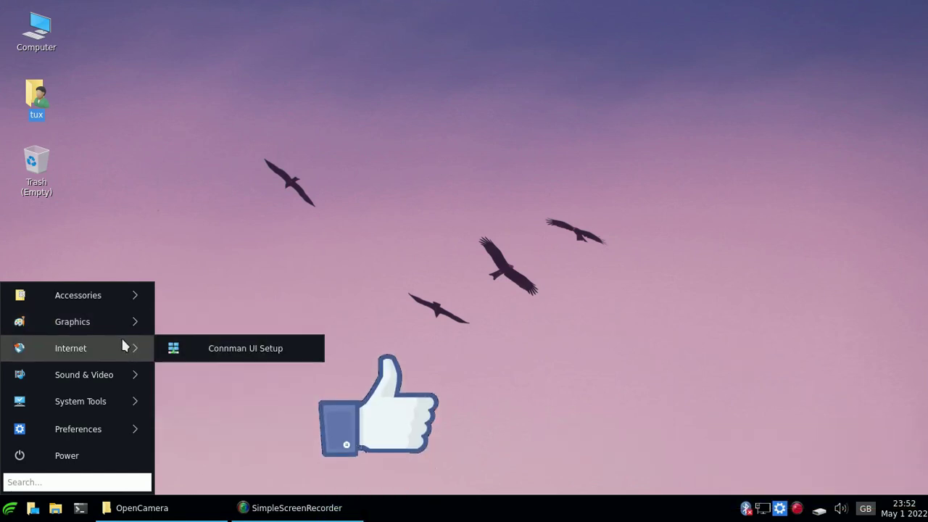
pyautogui.click(234, 353)
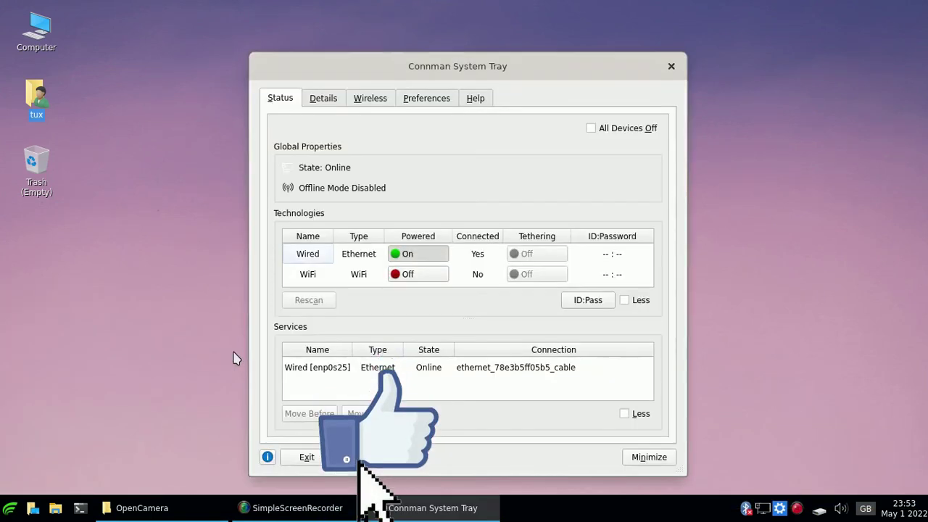
pyautogui.click(671, 66)
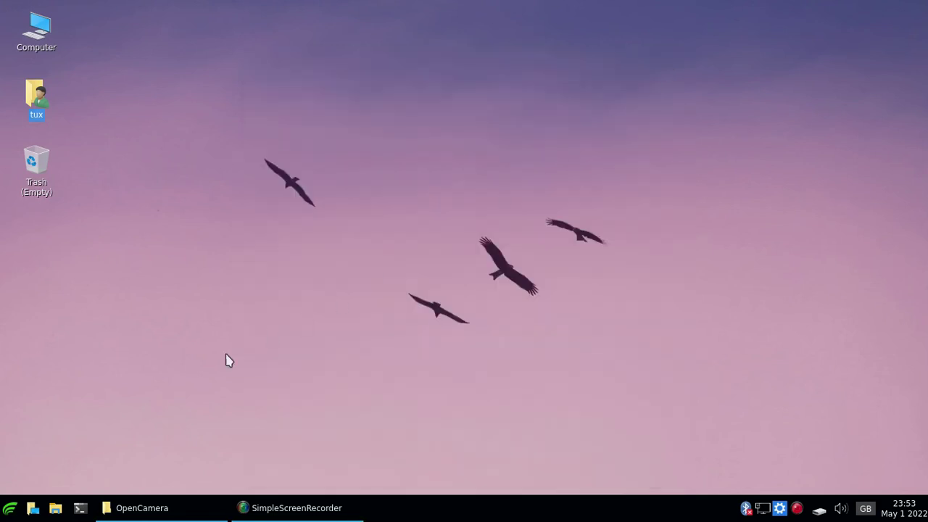
# Launch LXQt Configuration Center via Preferences > LXQt settings in the applications menu.
pyautogui.click(13, 510)
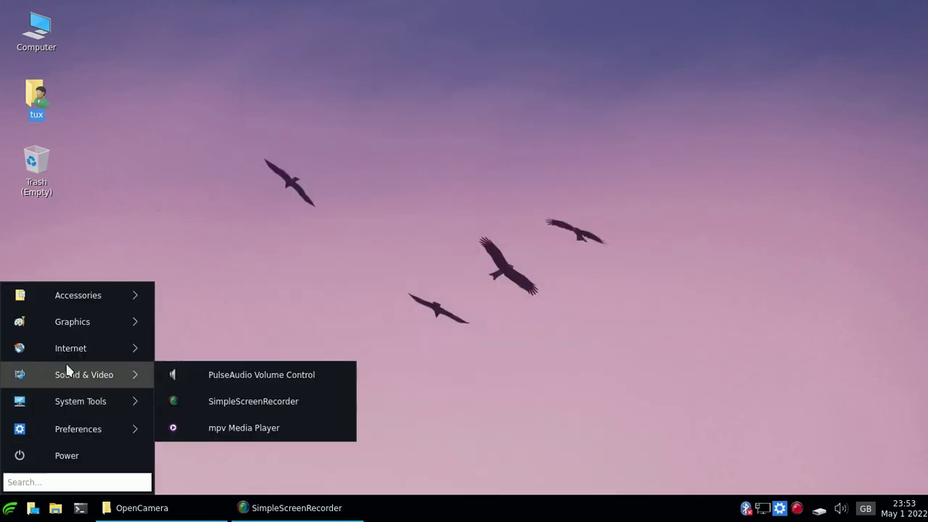
pyautogui.moveTo(94, 385)
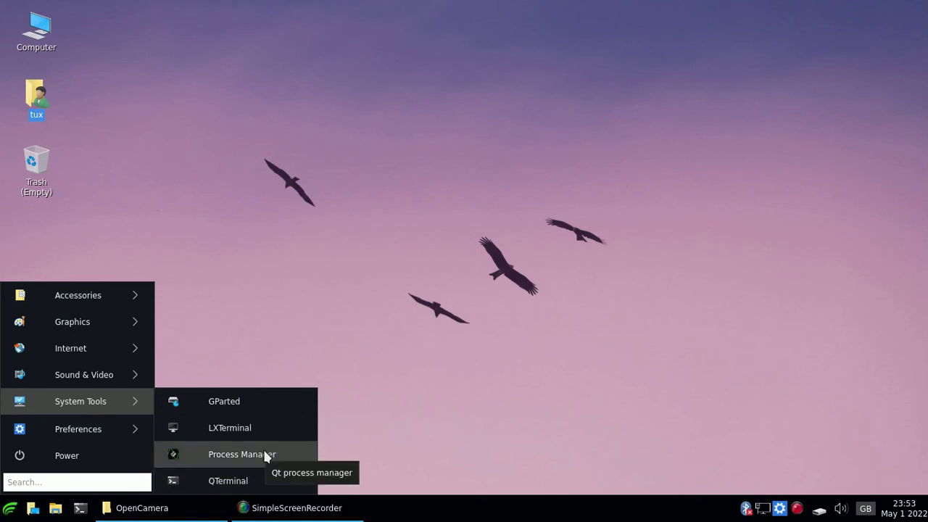
pyautogui.moveTo(121, 429)
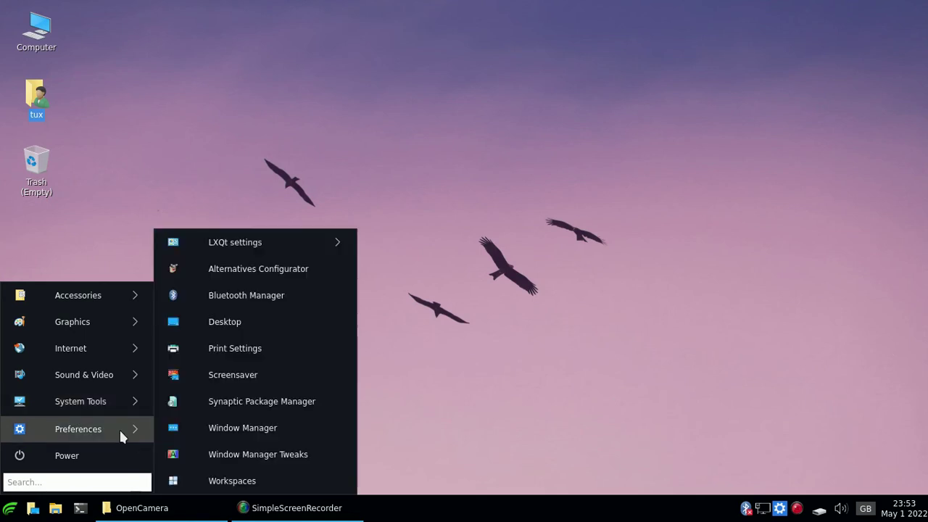
pyautogui.moveTo(280, 243)
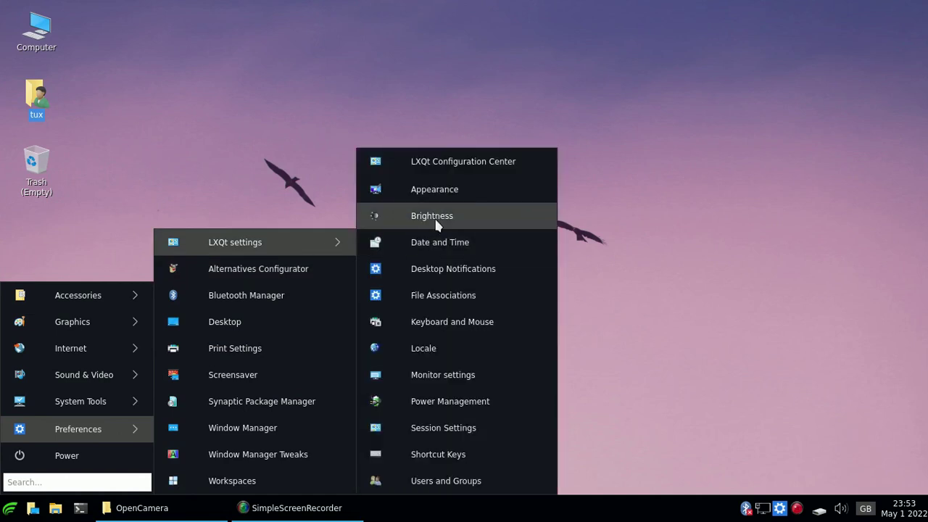
pyautogui.click(464, 165)
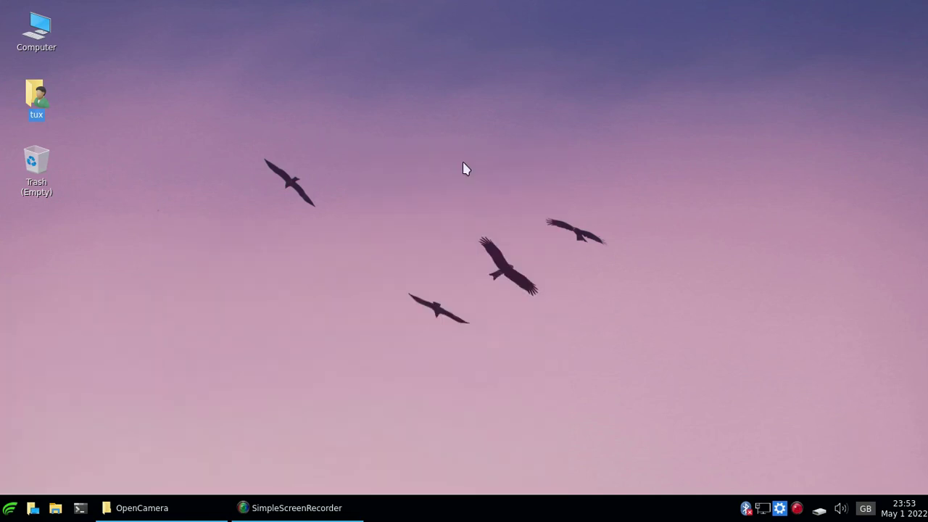
# Move the Configuration Center aside, abandon Synaptic at its password prompt, then open Appearance settings.
pyautogui.moveTo(338, 23); pyautogui.dragTo(478, 73)
pyautogui.scroll(-3, 439, 222)
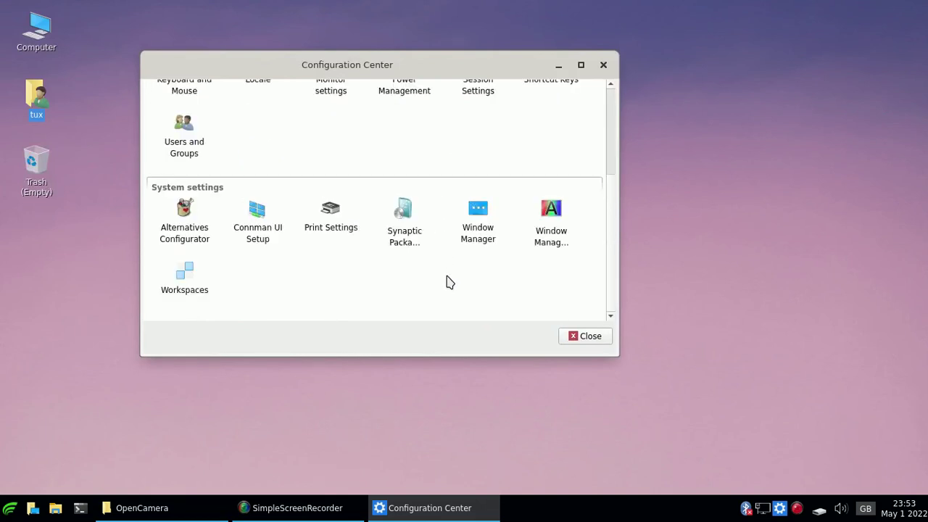
pyautogui.click(407, 213)
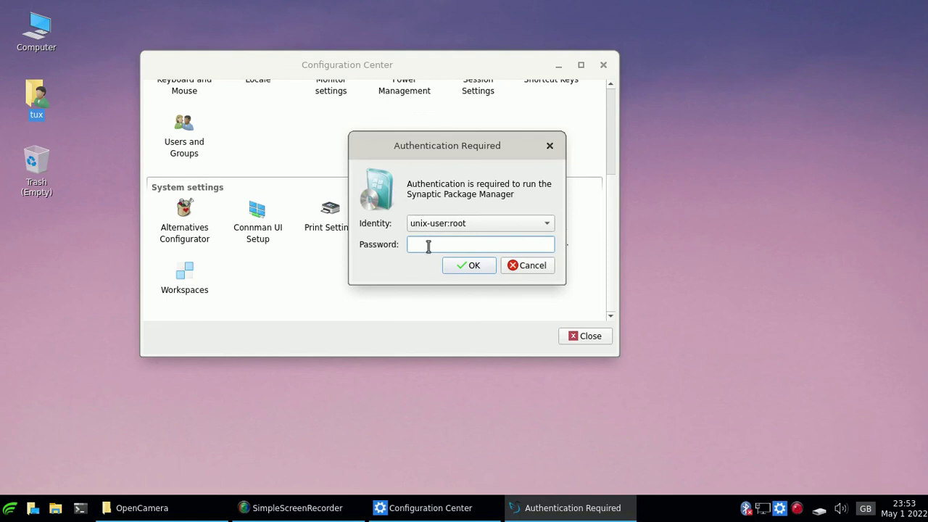
pyautogui.click(530, 267)
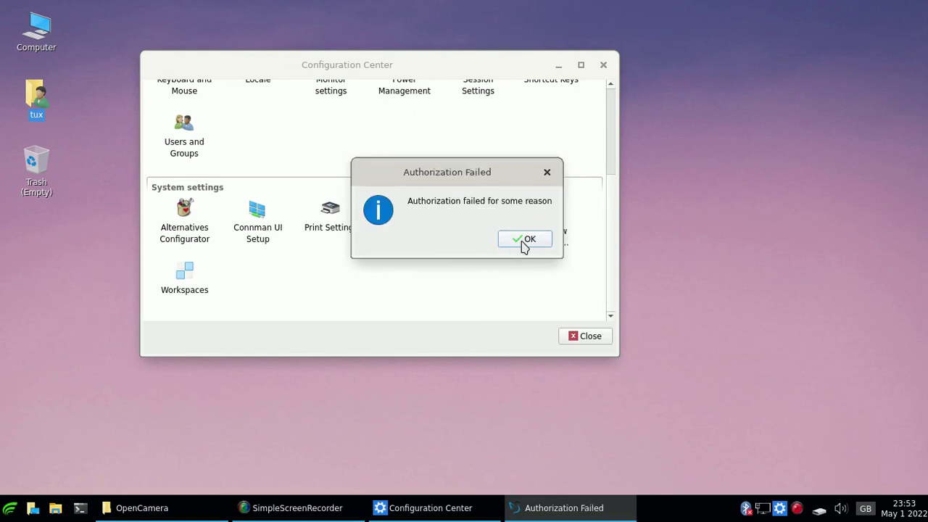
pyautogui.click(522, 240)
pyautogui.scroll(3, 350, 204)
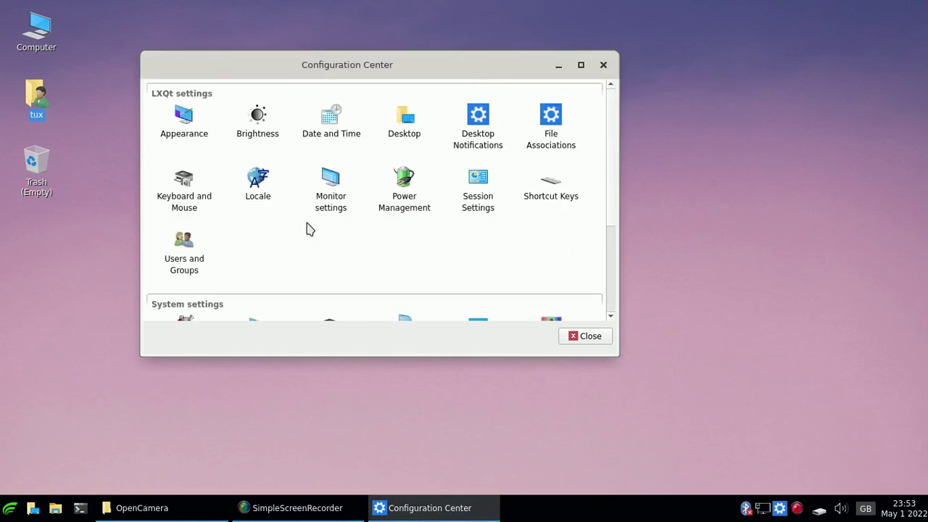
pyautogui.click(184, 120)
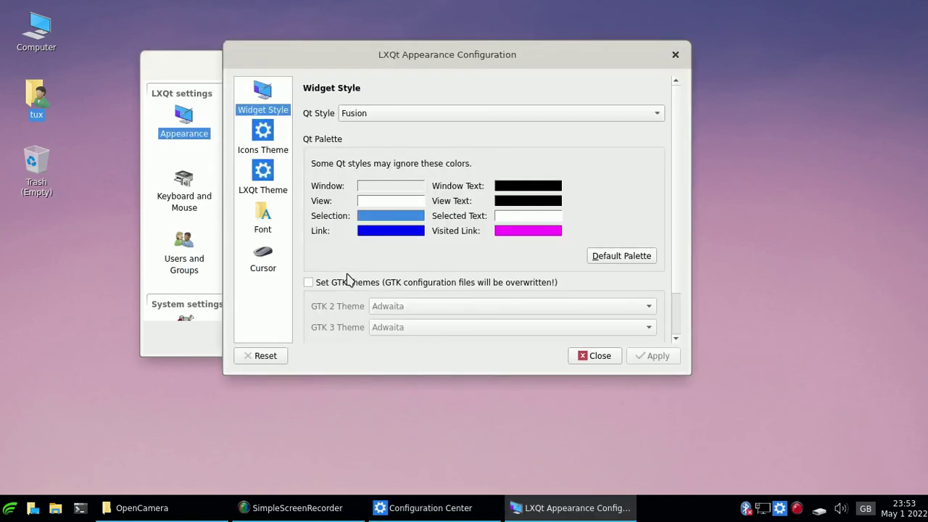
# Set the Qt palette's Window colour to light yellow #ffff7f and apply it.
pyautogui.click(401, 187)
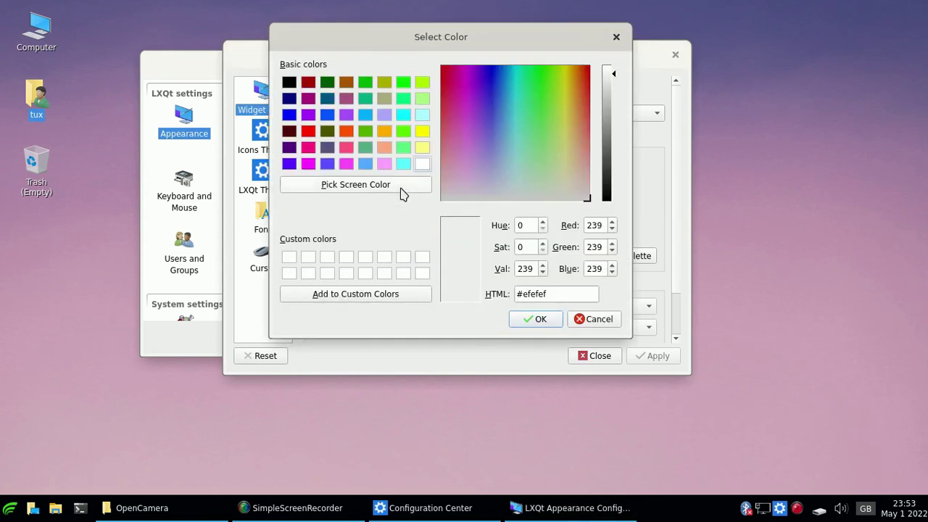
pyautogui.click(422, 150)
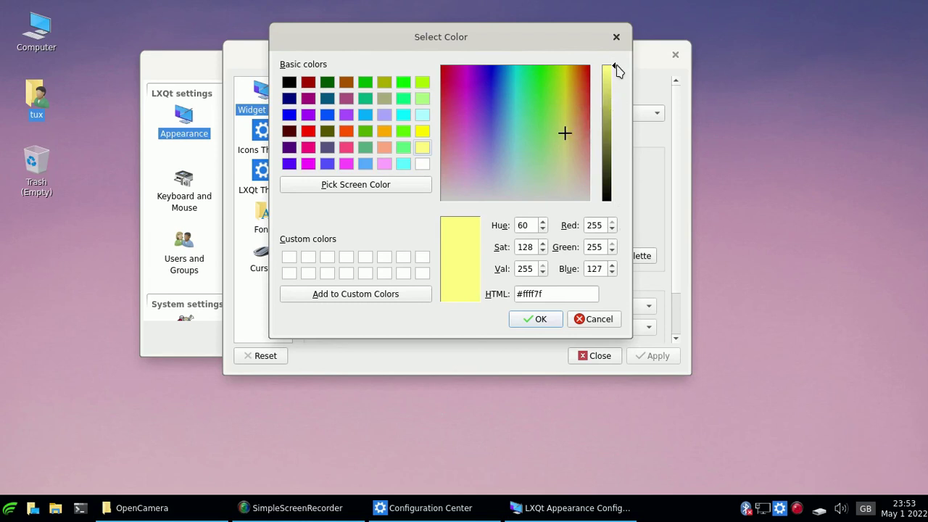
pyautogui.click(544, 319)
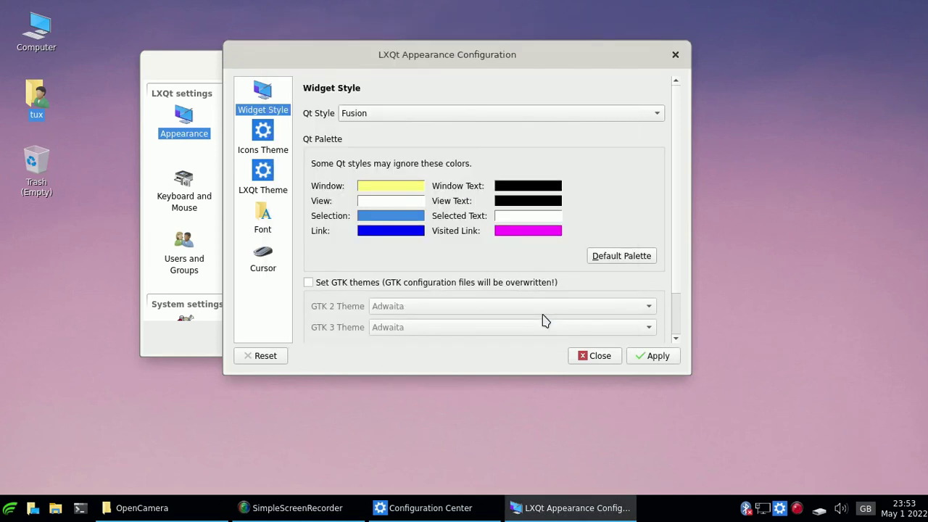
pyautogui.click(656, 356)
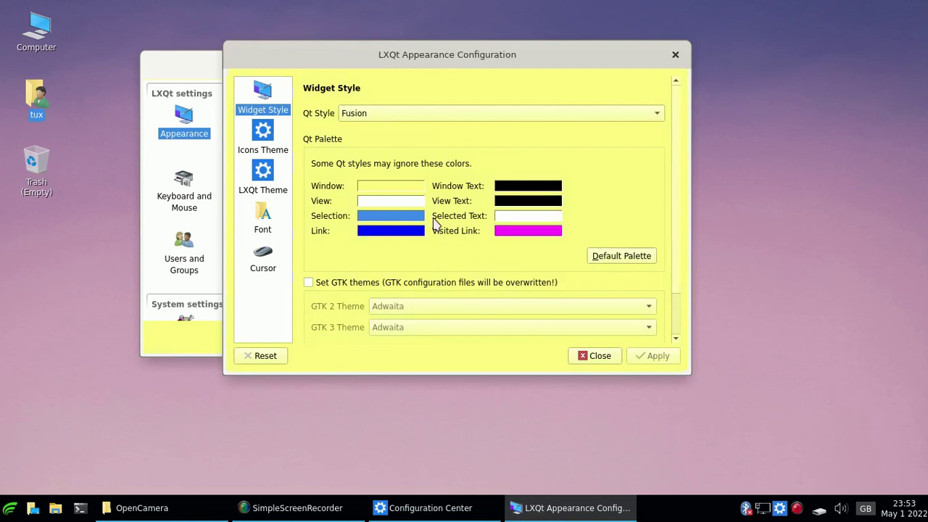
# Set the View colour to cyan #55ffff, apply, close the dialog, and restore OpenCamera.
pyautogui.click(411, 203)
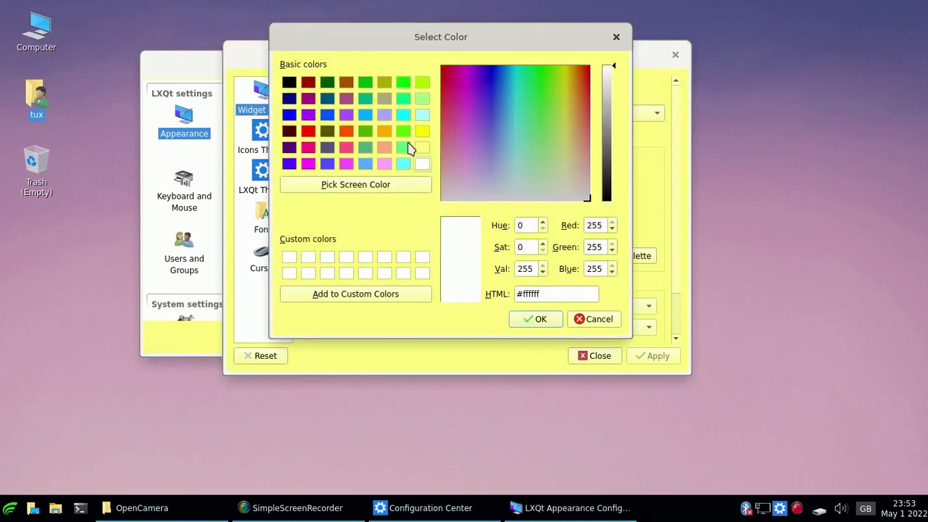
pyautogui.click(405, 165)
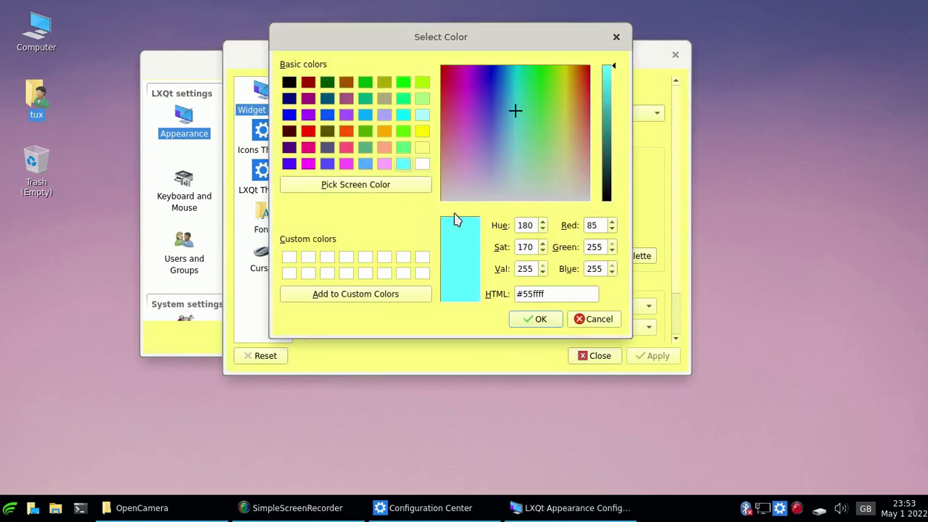
pyautogui.click(539, 321)
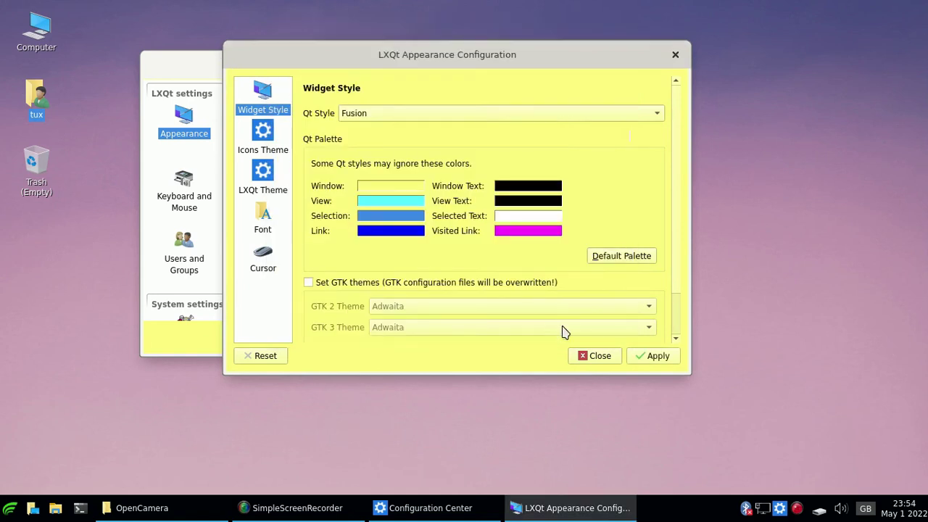
pyautogui.click(655, 362)
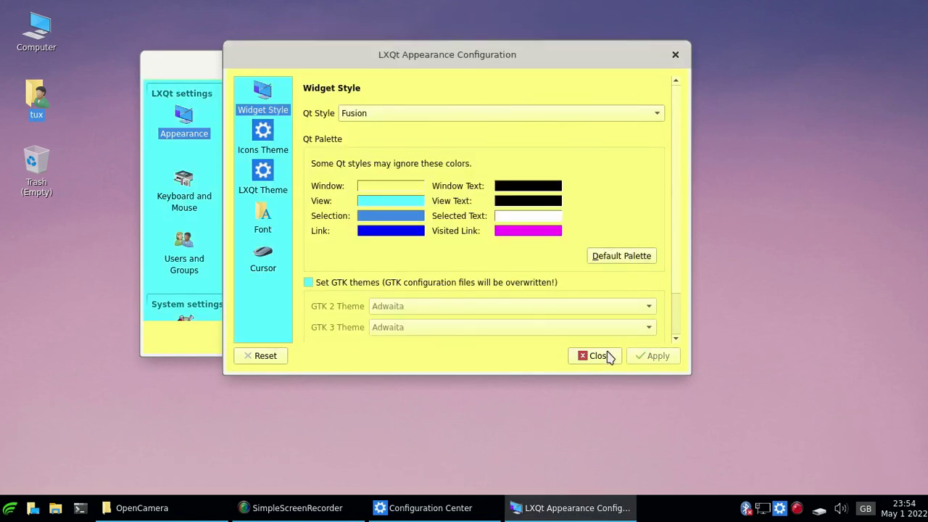
pyautogui.click(600, 356)
pyautogui.click(169, 510)
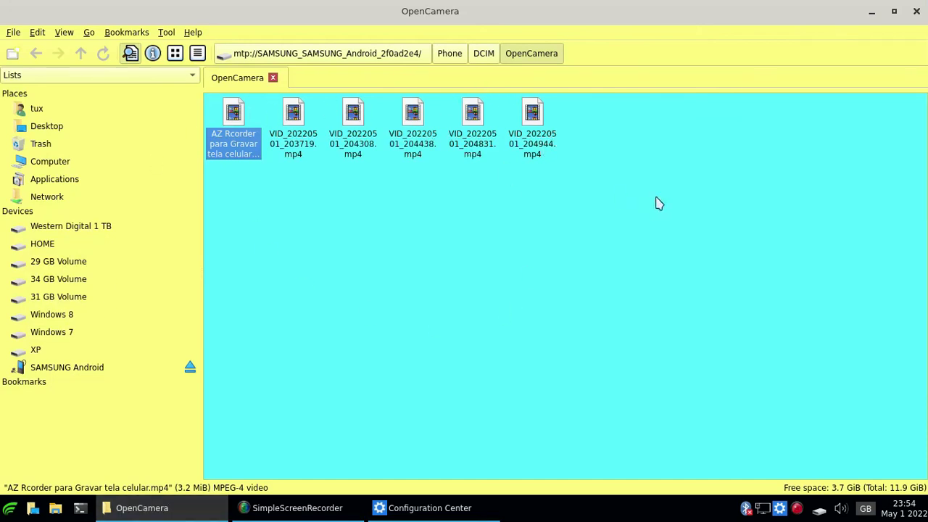
# Close the OpenCamera window, browse the application menu, then close the Configuration Center window.
pyautogui.click(916, 10)
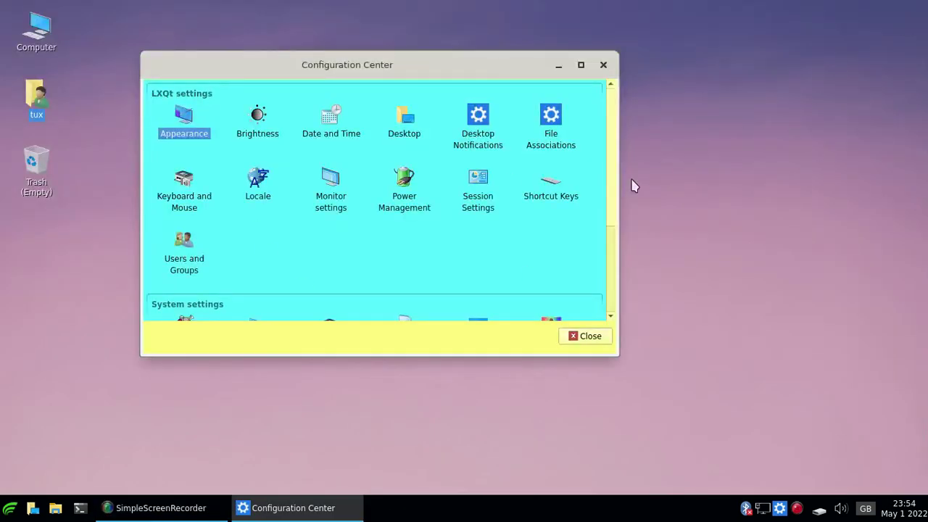
pyautogui.click(10, 509)
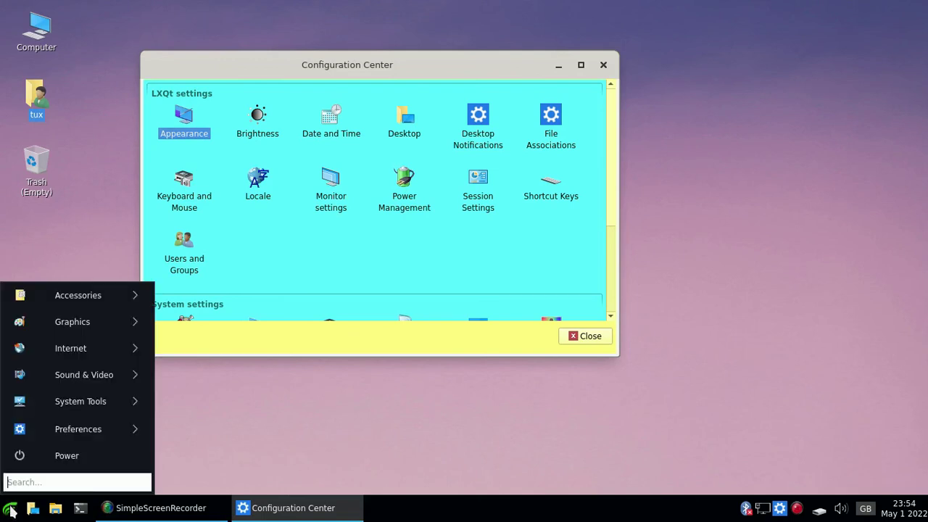
pyautogui.moveTo(58, 355)
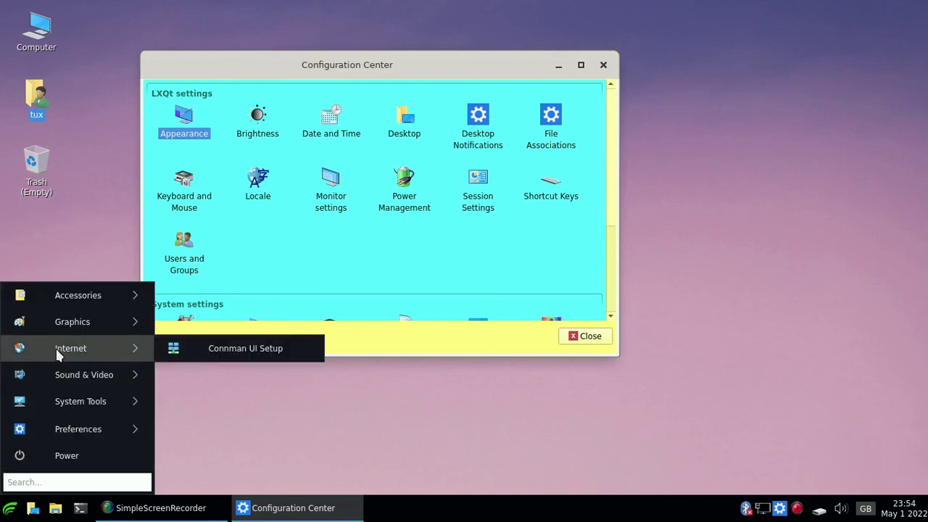
pyautogui.moveTo(135, 371)
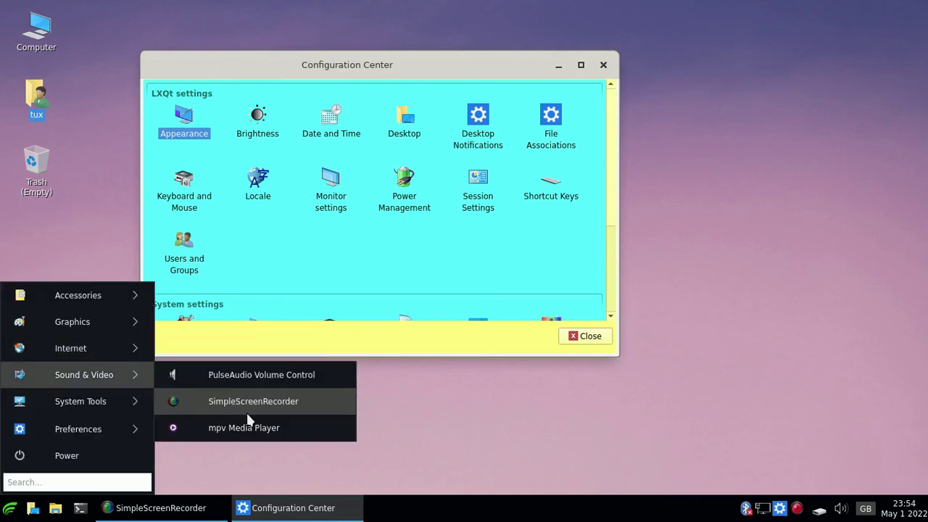
pyautogui.click(483, 421)
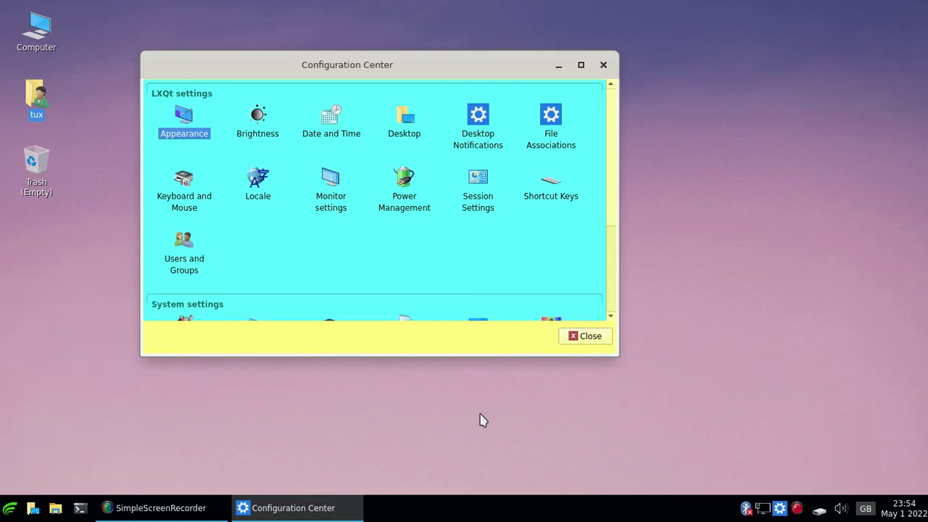
pyautogui.click(603, 67)
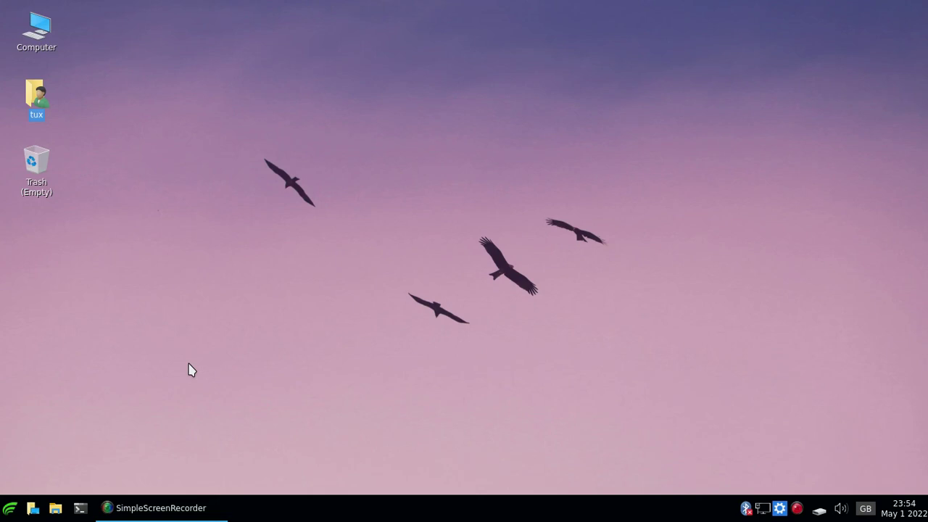
# Glance at the application menu, then bring up SimpleScreenRecorder showing 0:05:14 and 10 MiB recorded.
pyautogui.click(13, 511)
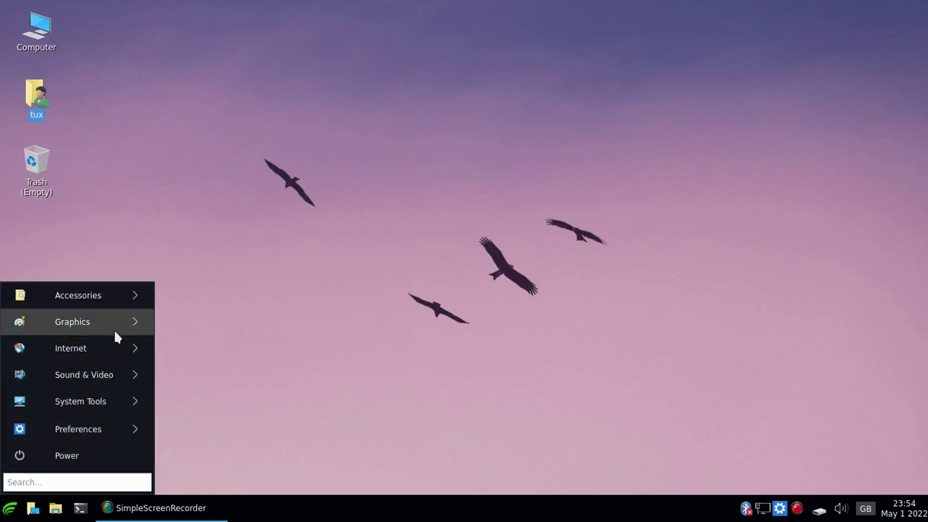
pyautogui.moveTo(114, 303)
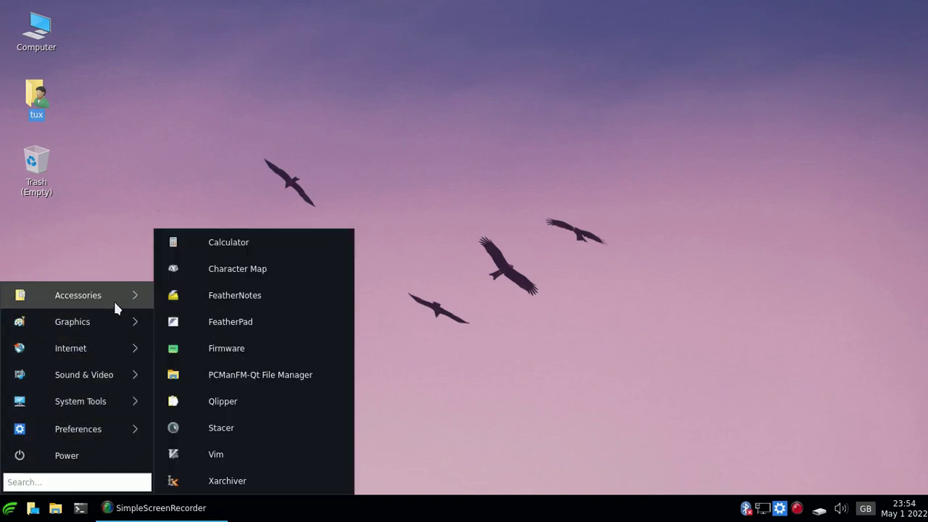
pyautogui.click(134, 129)
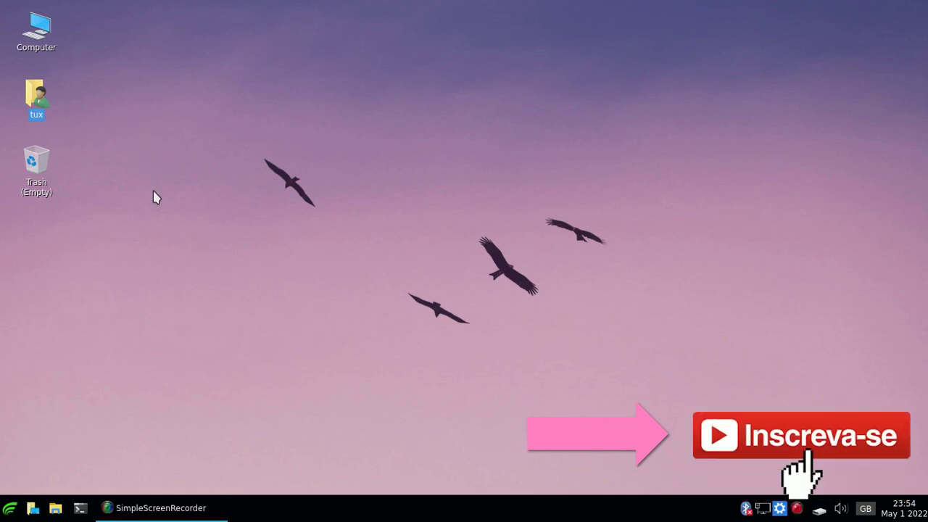
pyautogui.click(194, 513)
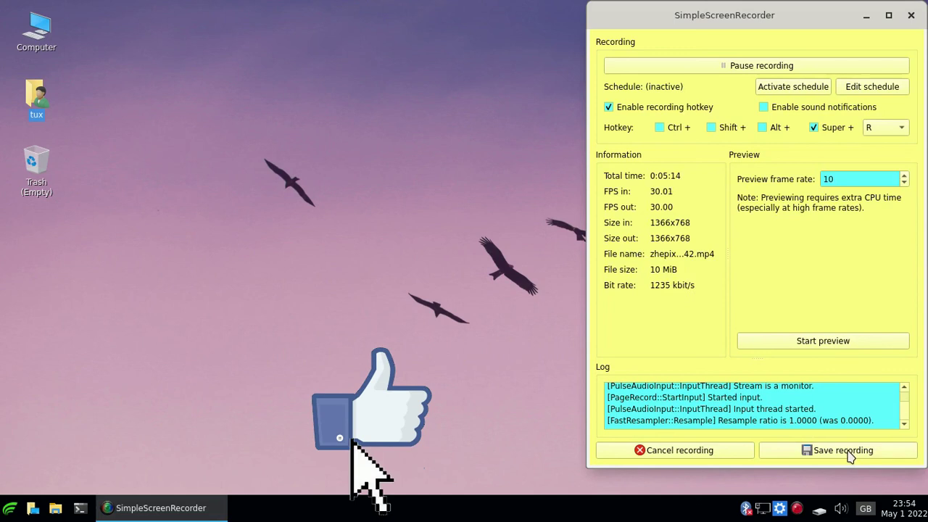